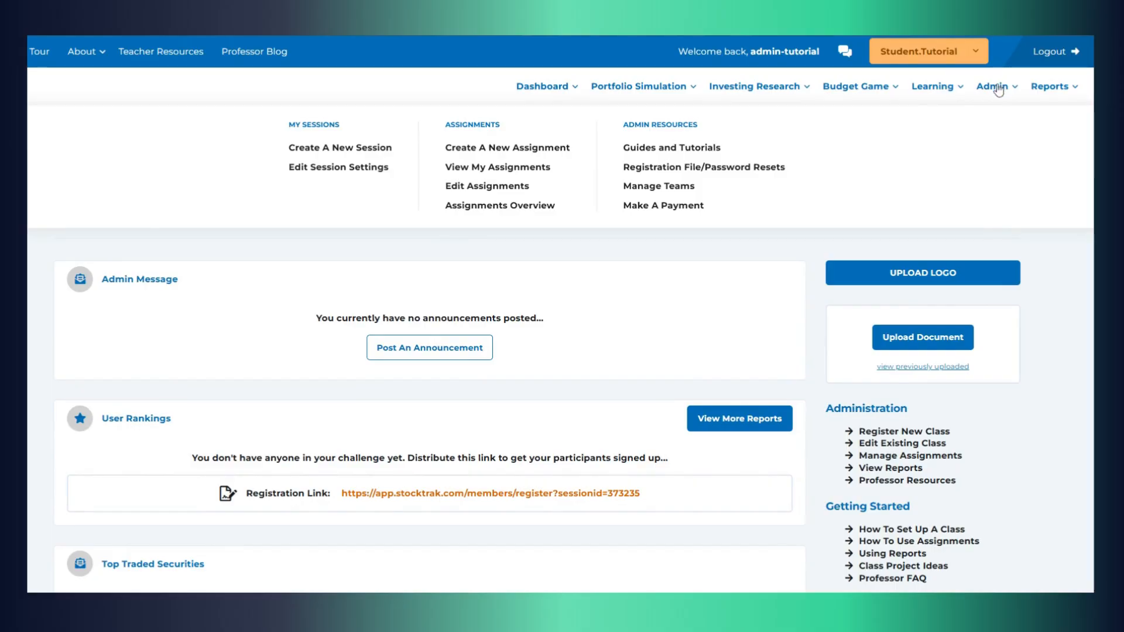
- Start creating a new session, try Personal Finance as the subject and set it to Investments
{"action": "left_click", "coordinate": [302, 152]}
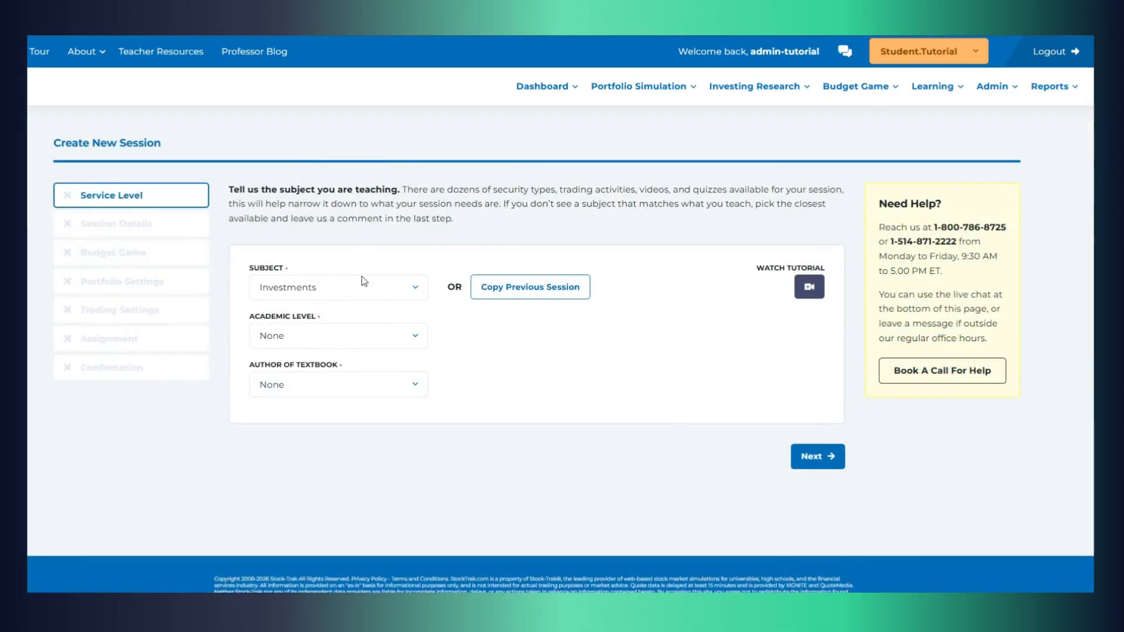
{"action": "left_click", "coordinate": [419, 293]}
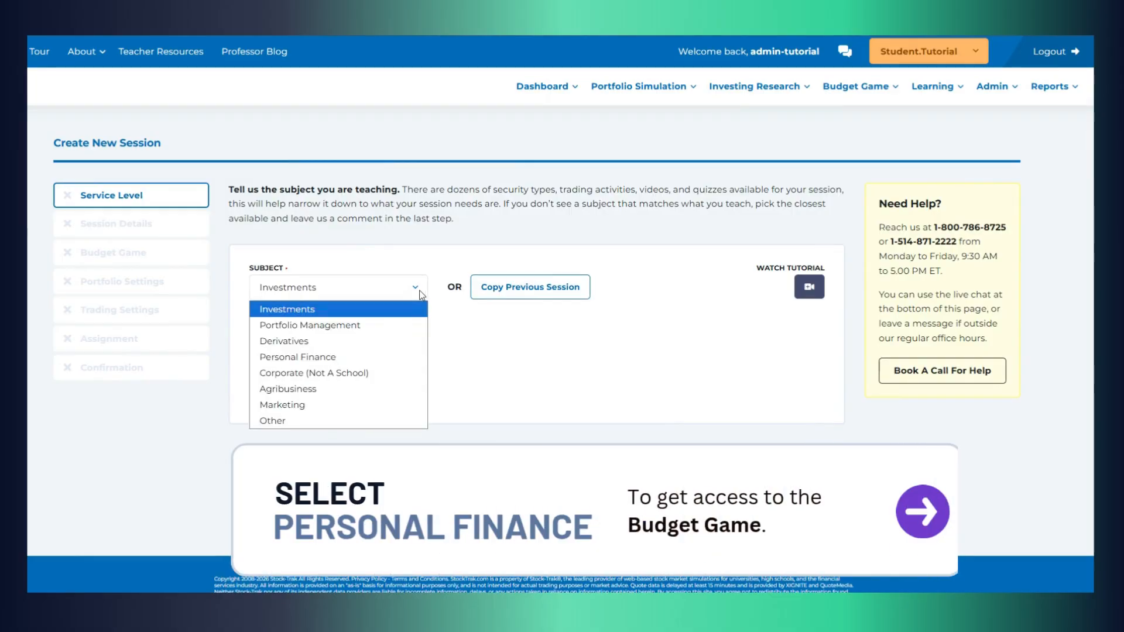
{"action": "left_click", "coordinate": [404, 359]}
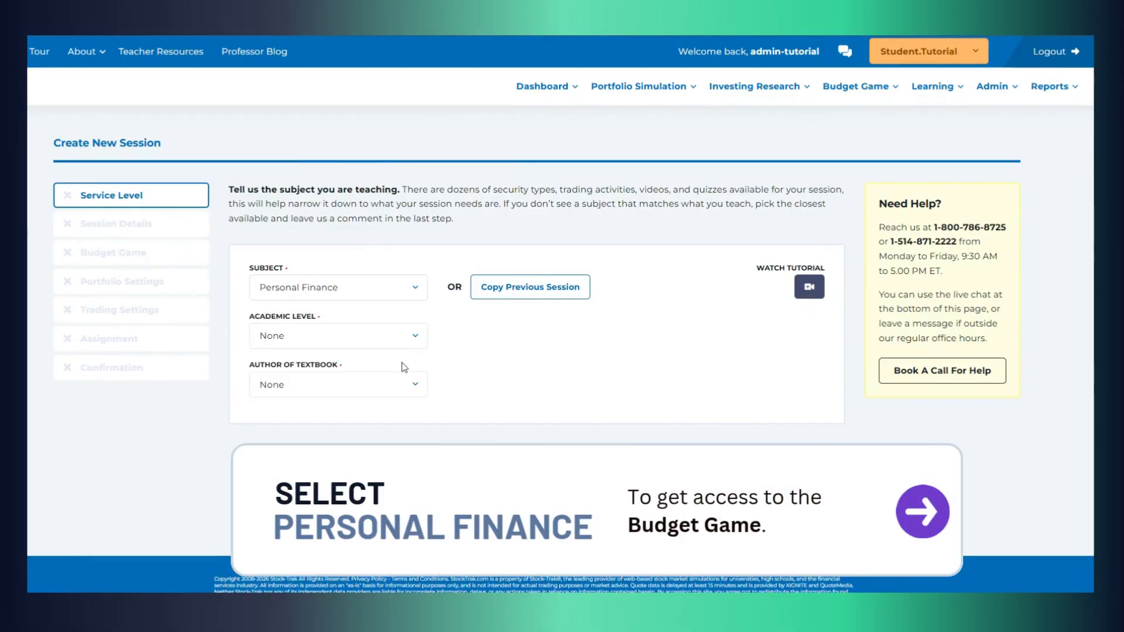
{"action": "left_click", "coordinate": [417, 291]}
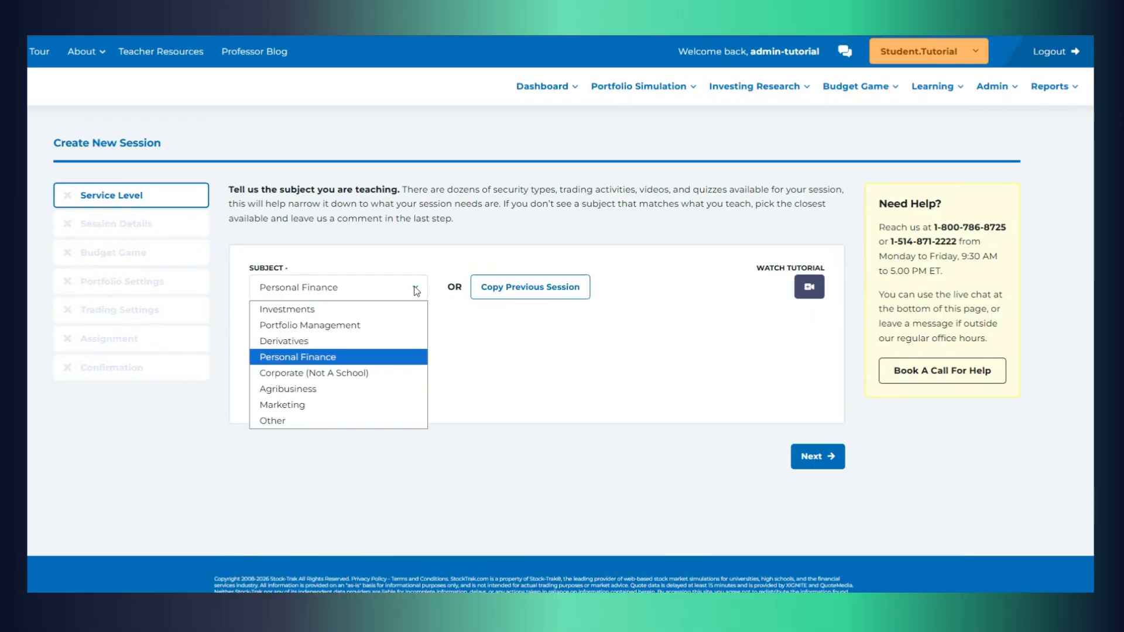
{"action": "left_click", "coordinate": [417, 318]}
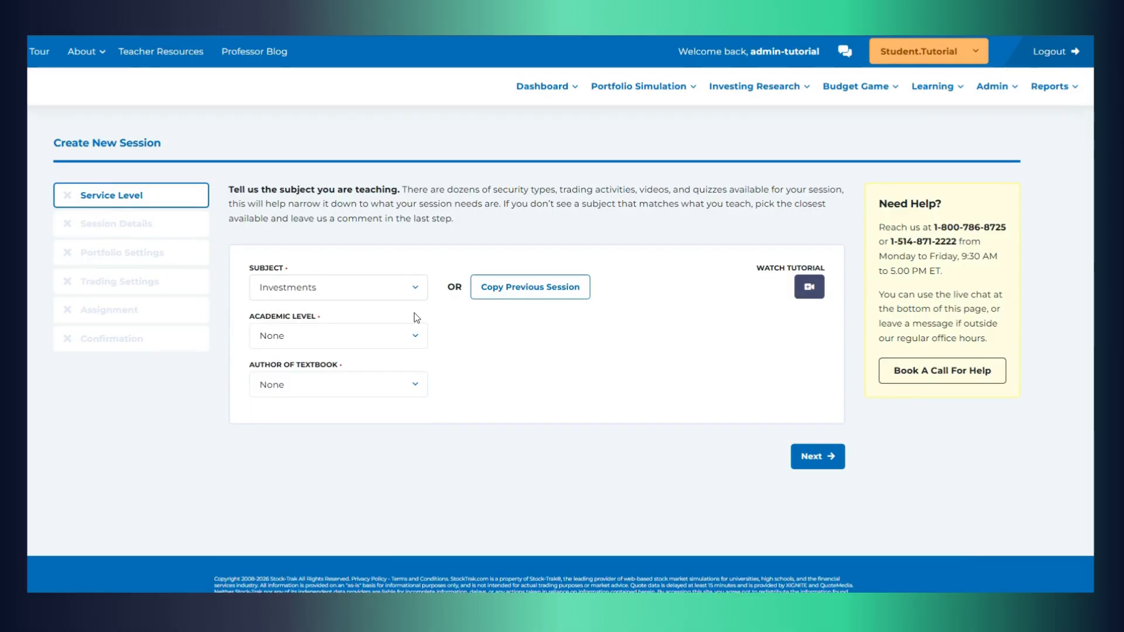
- Copy the rules of the previous session "Mock-Admin - Reporting" into the new session
{"action": "left_click", "coordinate": [557, 287]}
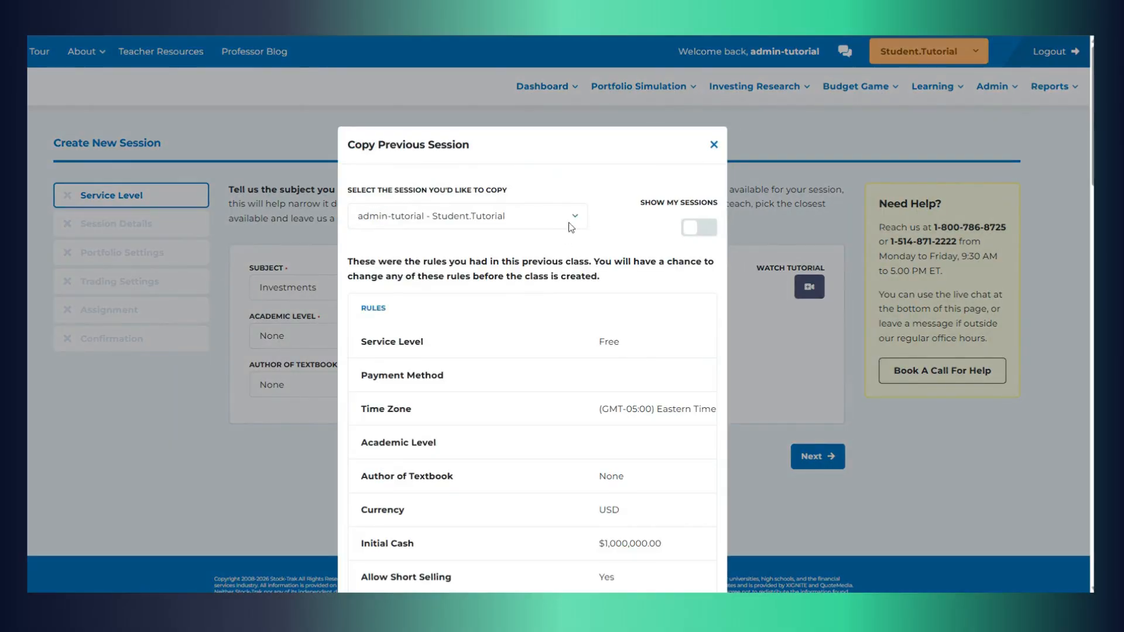
{"action": "left_click", "coordinate": [574, 221]}
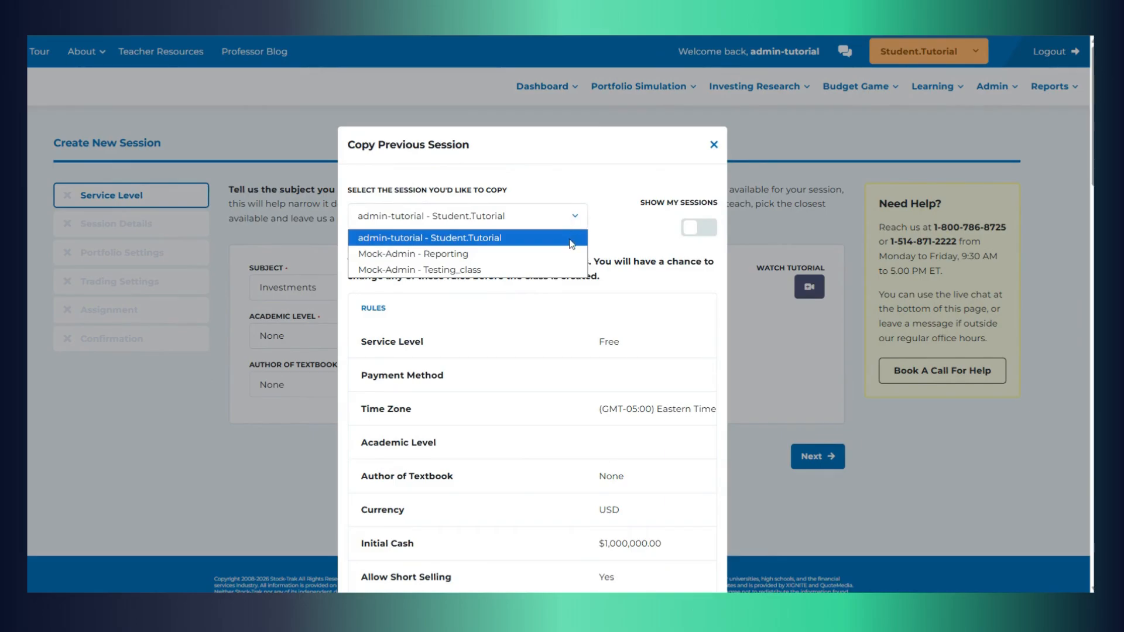
{"action": "left_click", "coordinate": [567, 254]}
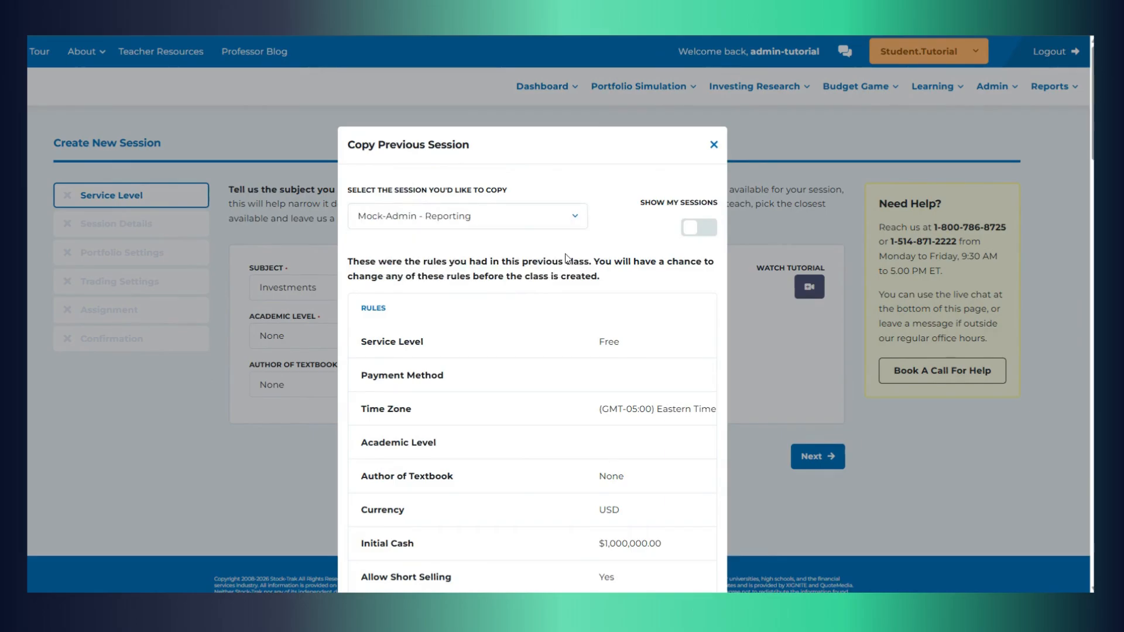
{"action": "scroll", "coordinate": [689, 550], "scroll_direction": "down", "scroll_amount": 10}
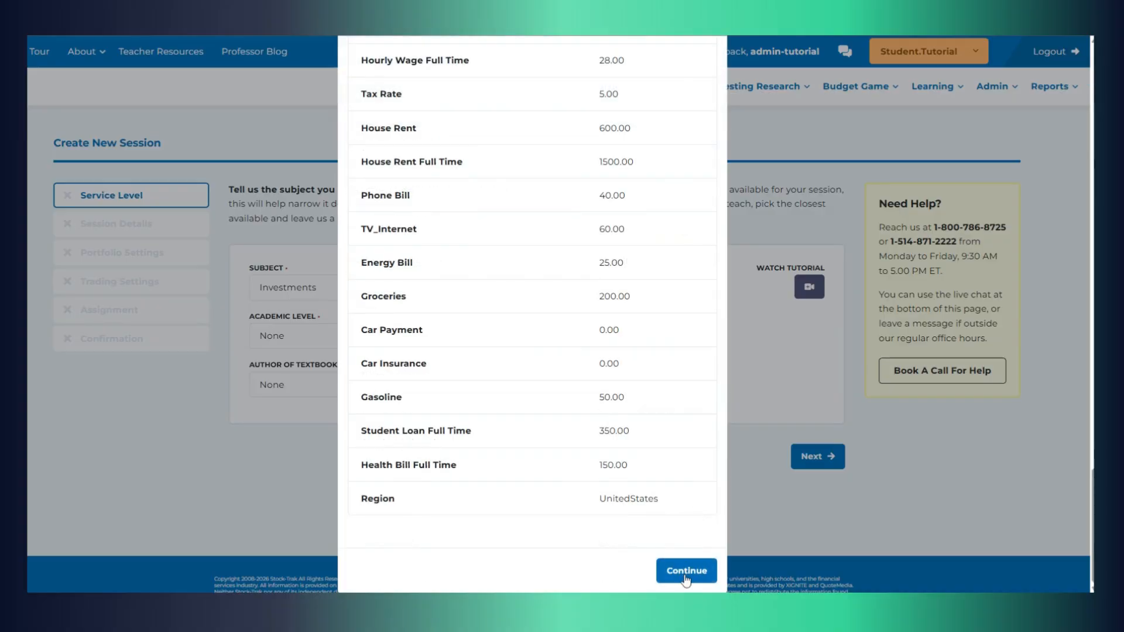
{"action": "left_click", "coordinate": [686, 571]}
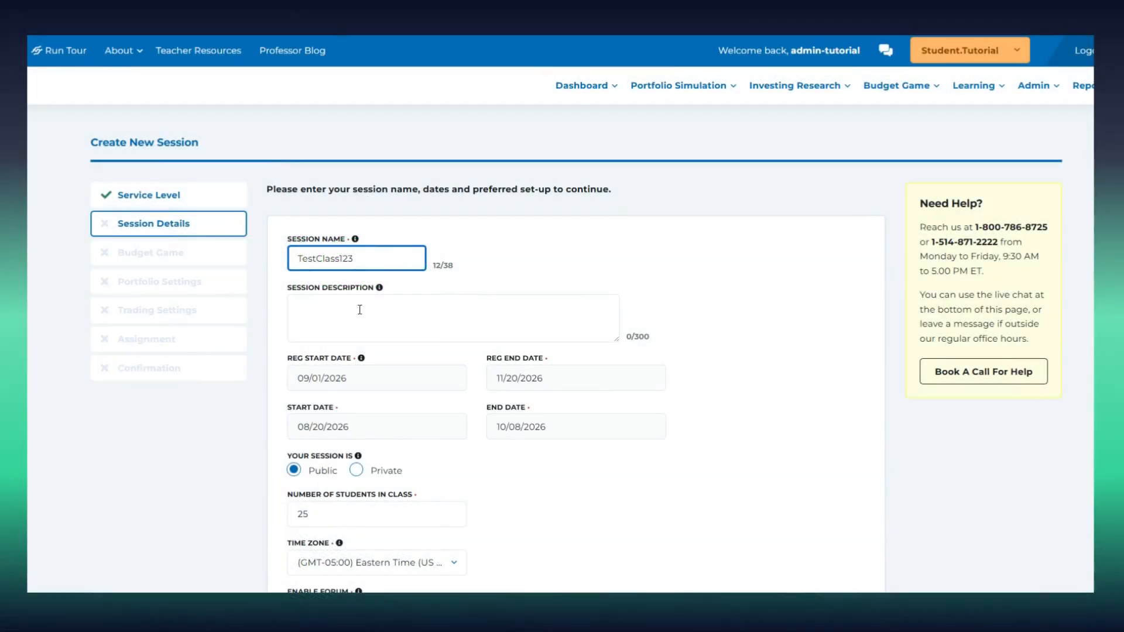
- Enter the session description "Practicing budgeting, saving and investing skills." and make the session private with an access code for students
{"action": "left_click", "coordinate": [360, 310]}
{"action": "type", "text": "Practicing budgeting, saving and investing skills."}
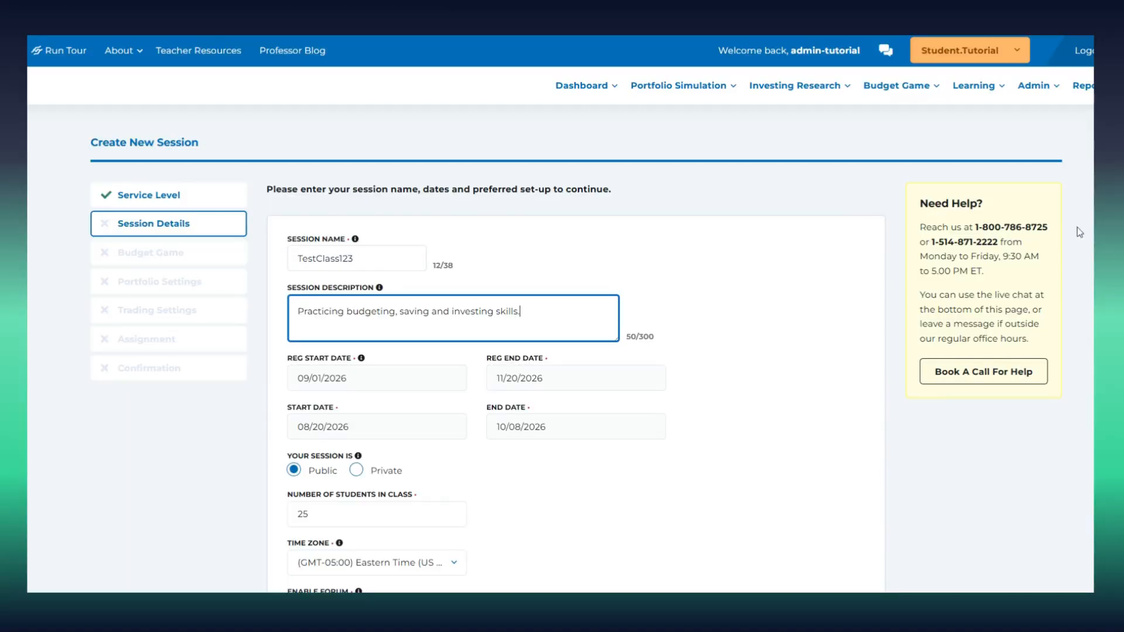
{"action": "scroll", "coordinate": [404, 317], "scroll_direction": "down", "scroll_amount": 2}
{"action": "left_click", "coordinate": [357, 369]}
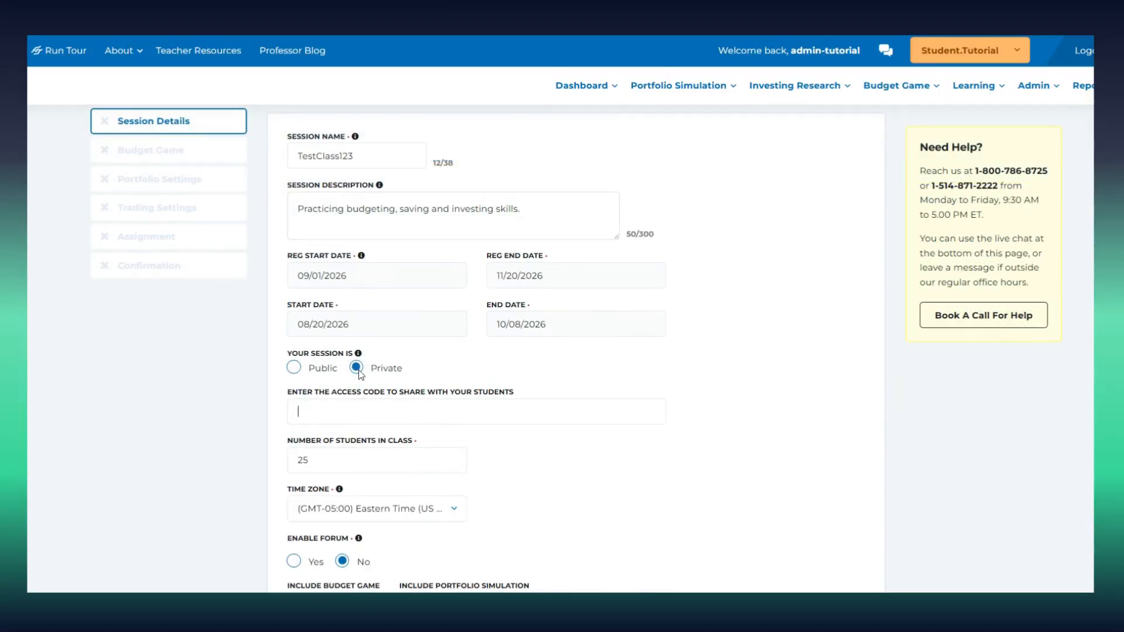
{"action": "left_click", "coordinate": [323, 410]}
{"action": "type", "text": "Password"}
- Enable the Wealth Wizard for the session, and open the wizard on the Trade Equities page, accepting its offer of help
{"action": "scroll", "coordinate": [323, 410], "scroll_direction": "down", "scroll_amount": 8}
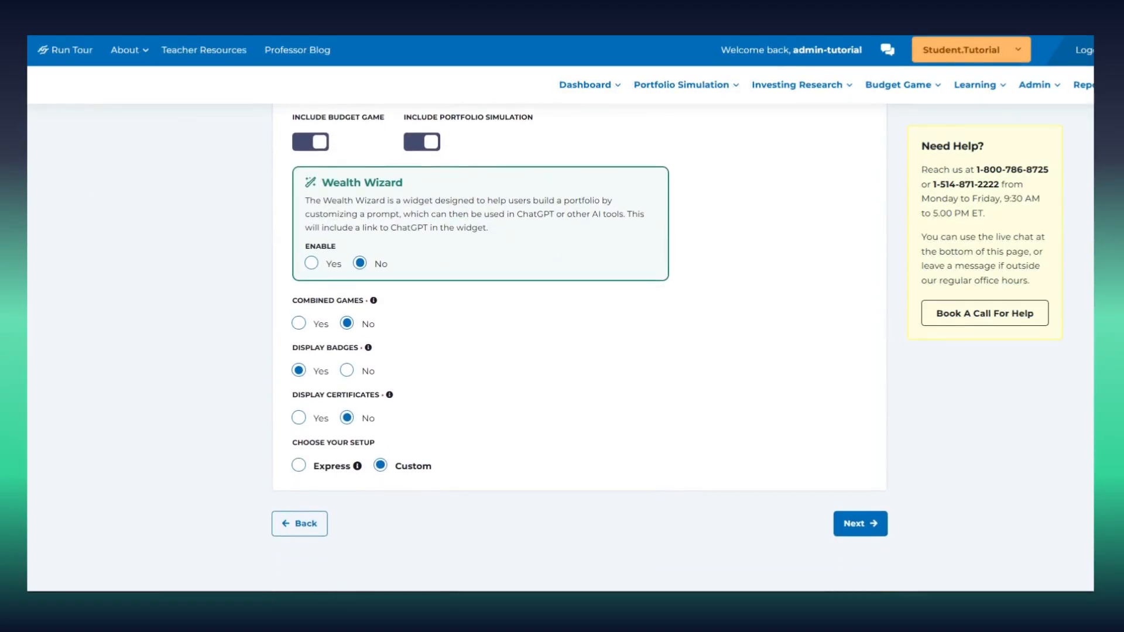
{"action": "left_click", "coordinate": [311, 264]}
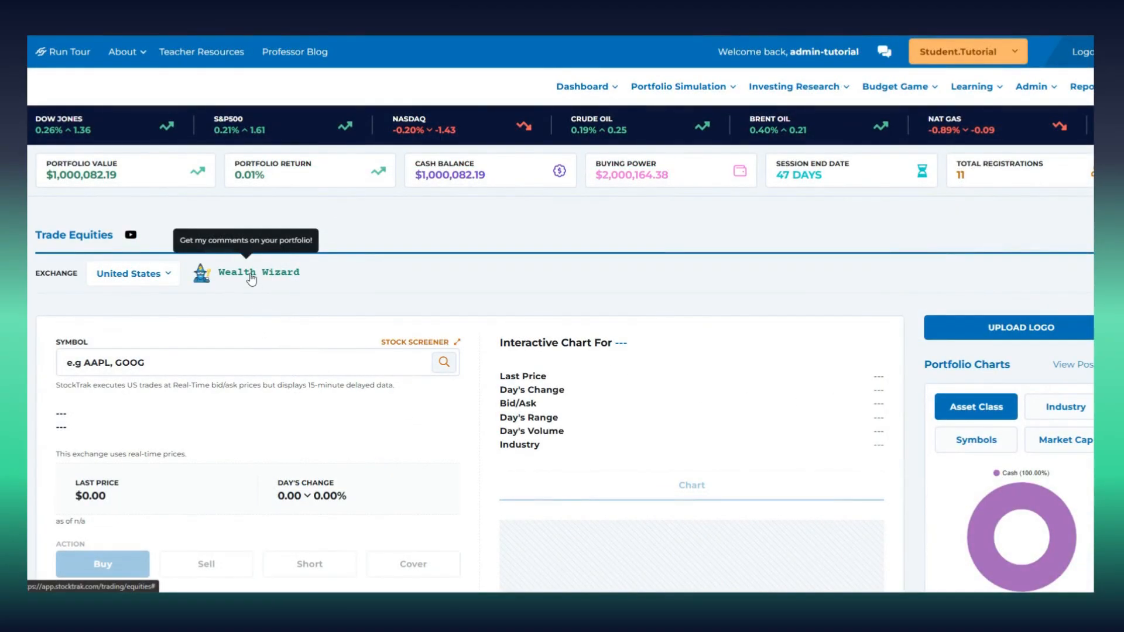
{"action": "left_click", "coordinate": [250, 273]}
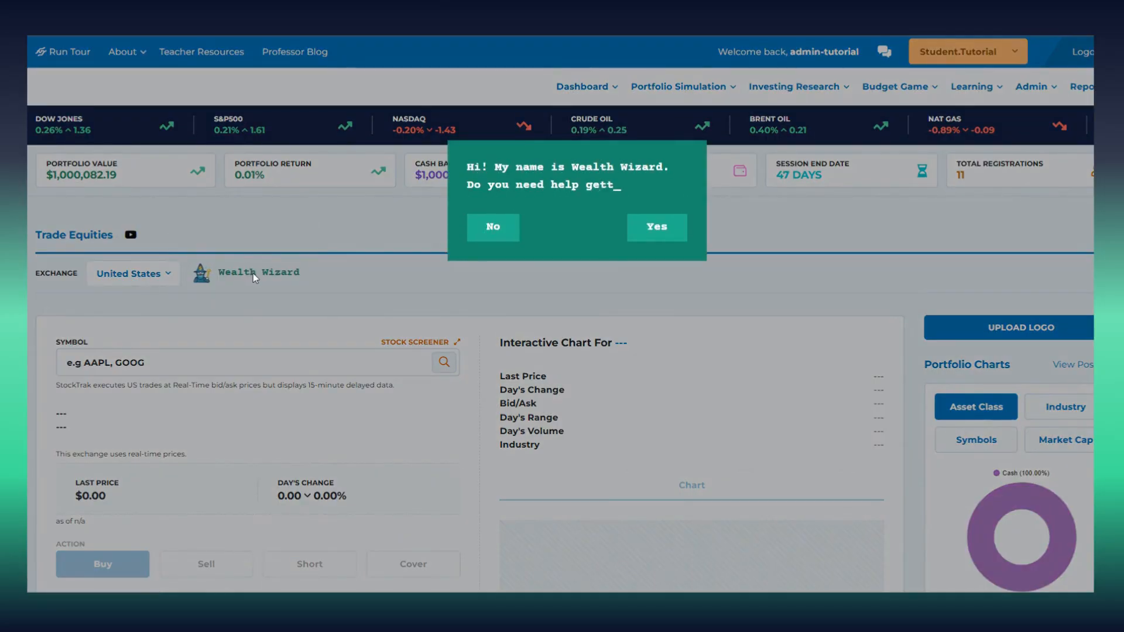
{"action": "left_click", "coordinate": [653, 247]}
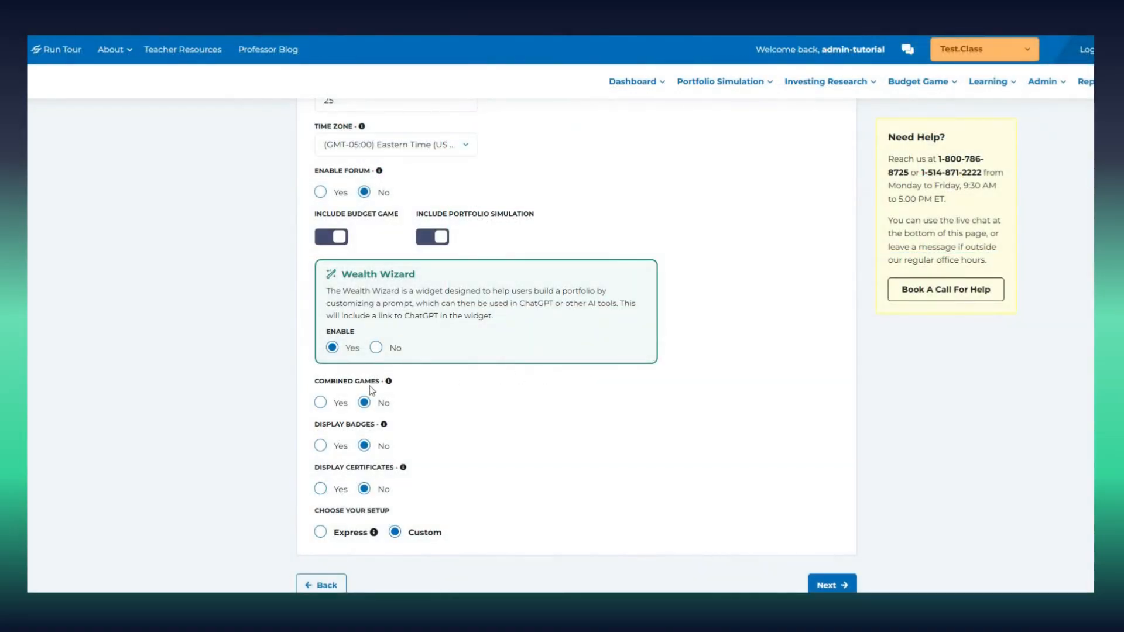
- Enable combined games for the session, and transfer 200 from Checking to Investing in the budget game
{"action": "left_click", "coordinate": [320, 402]}
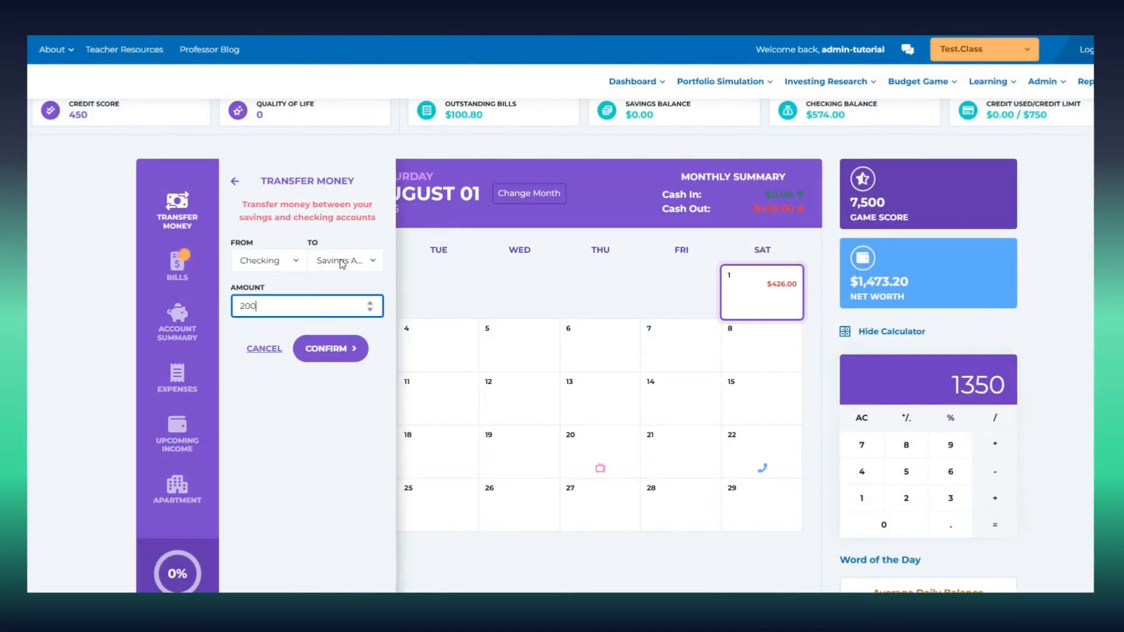
{"action": "left_click", "coordinate": [343, 264]}
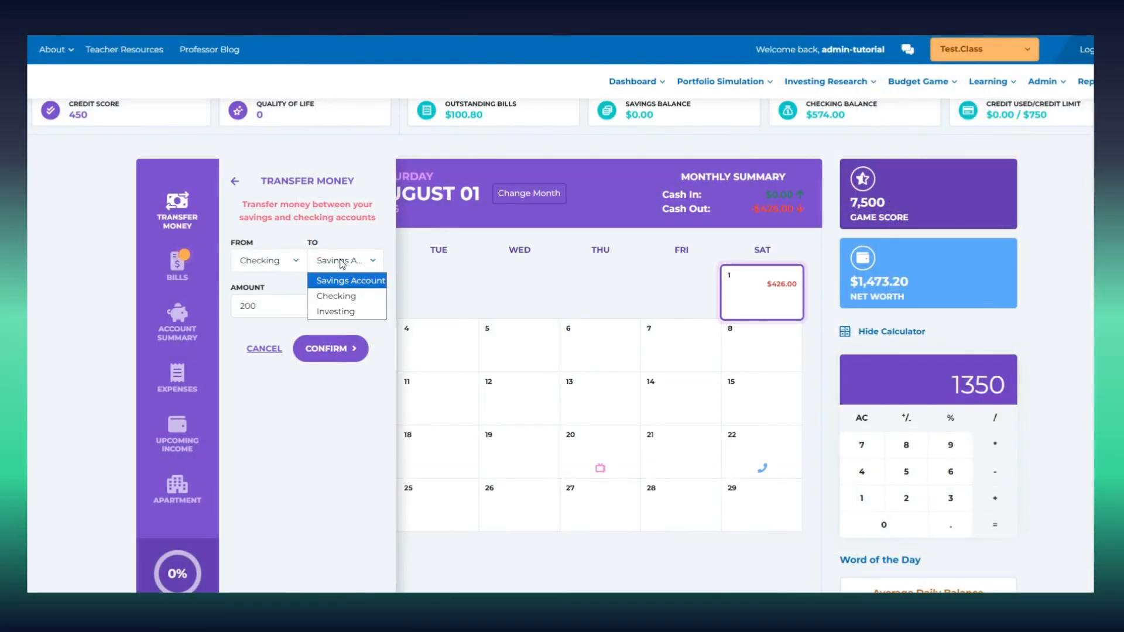
{"action": "left_click", "coordinate": [332, 311]}
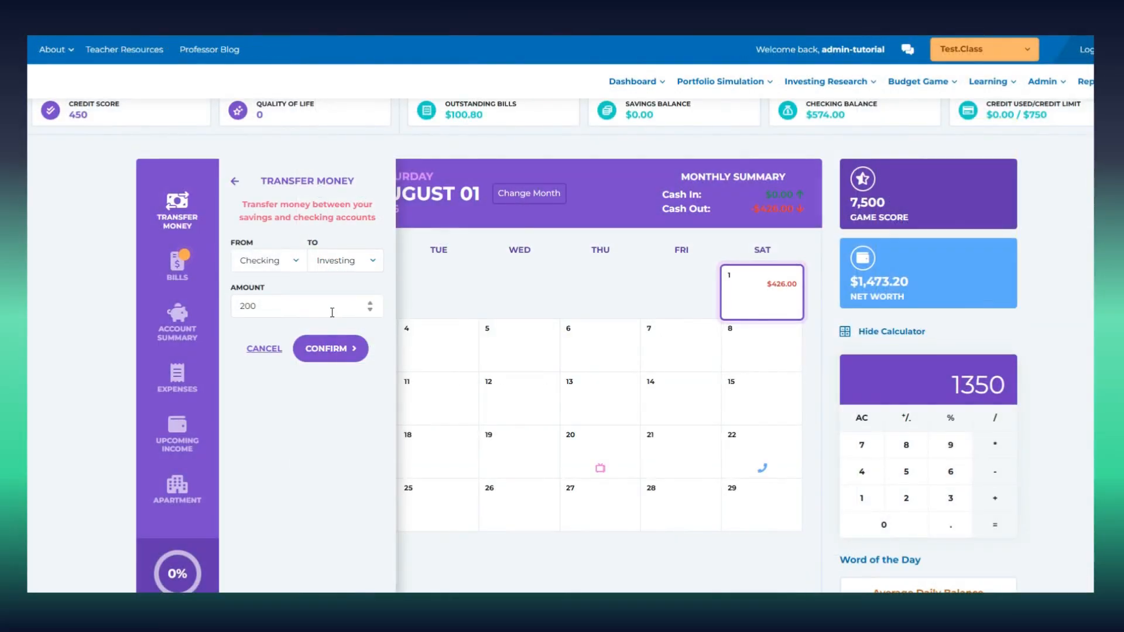
{"action": "left_click", "coordinate": [329, 350]}
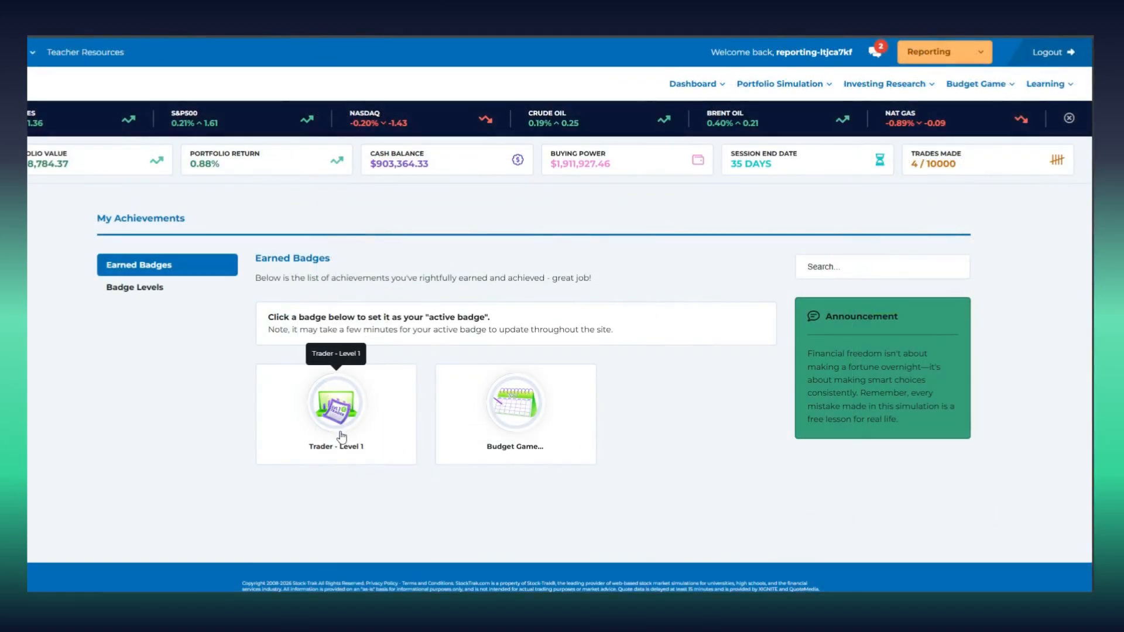
- Select the earned Trader - Level 1 badge, and display the Investing101 and Financial Literacy certificates in the session
{"action": "left_click", "coordinate": [342, 436]}
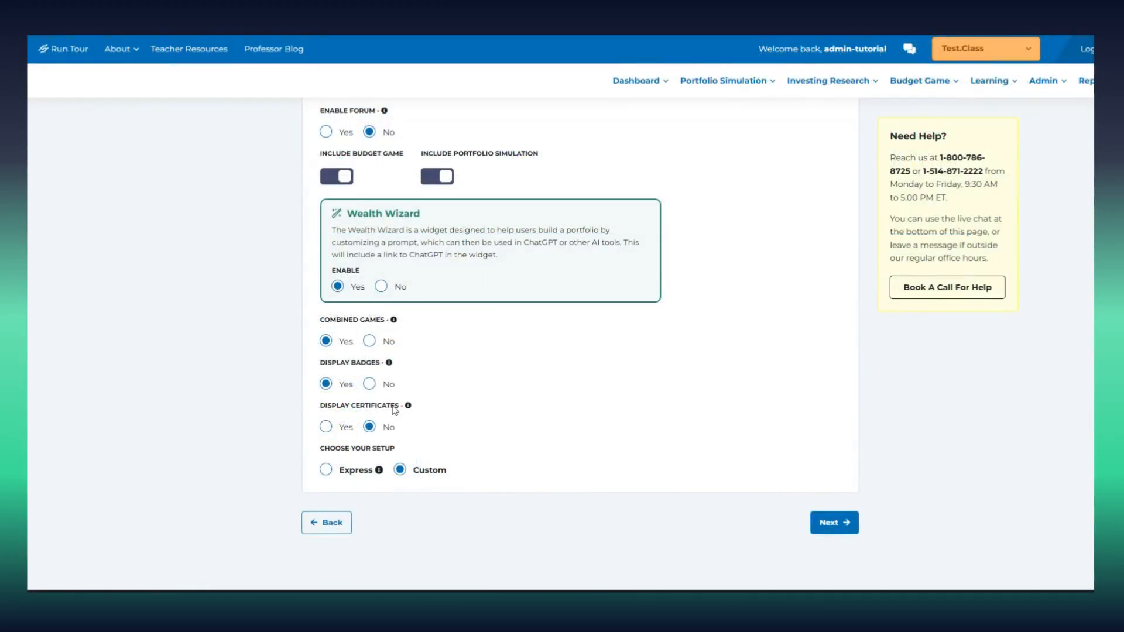
{"action": "left_click", "coordinate": [326, 427]}
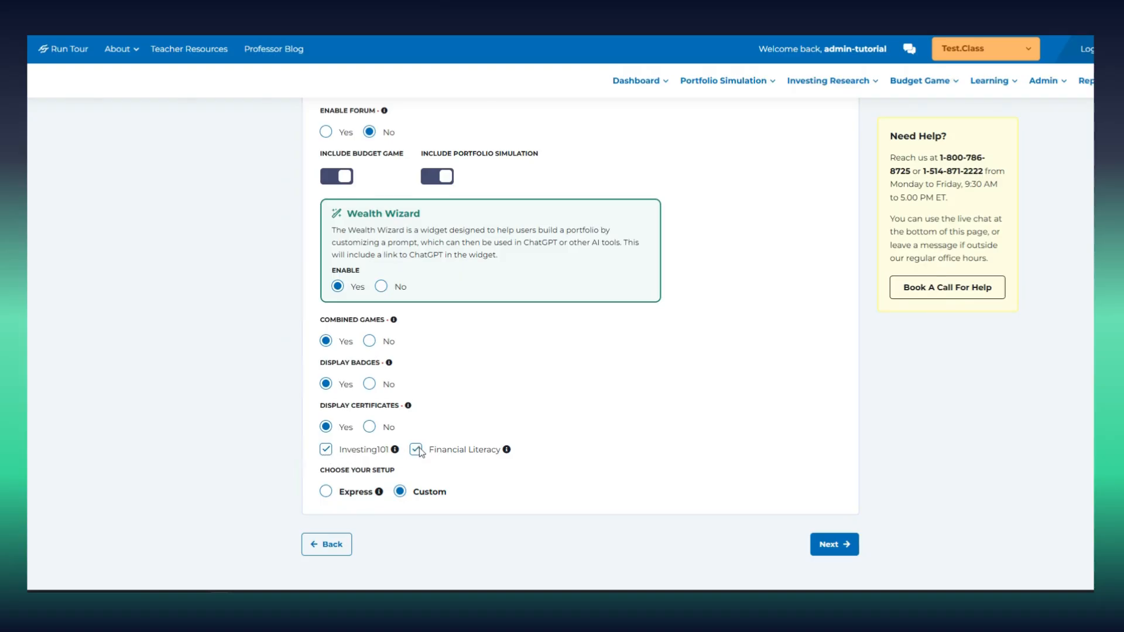
- Choose the Express setup for the session, check its default settings and continue to the next stage
{"action": "scroll", "coordinate": [625, 453], "scroll_direction": "down", "scroll_amount": 3}
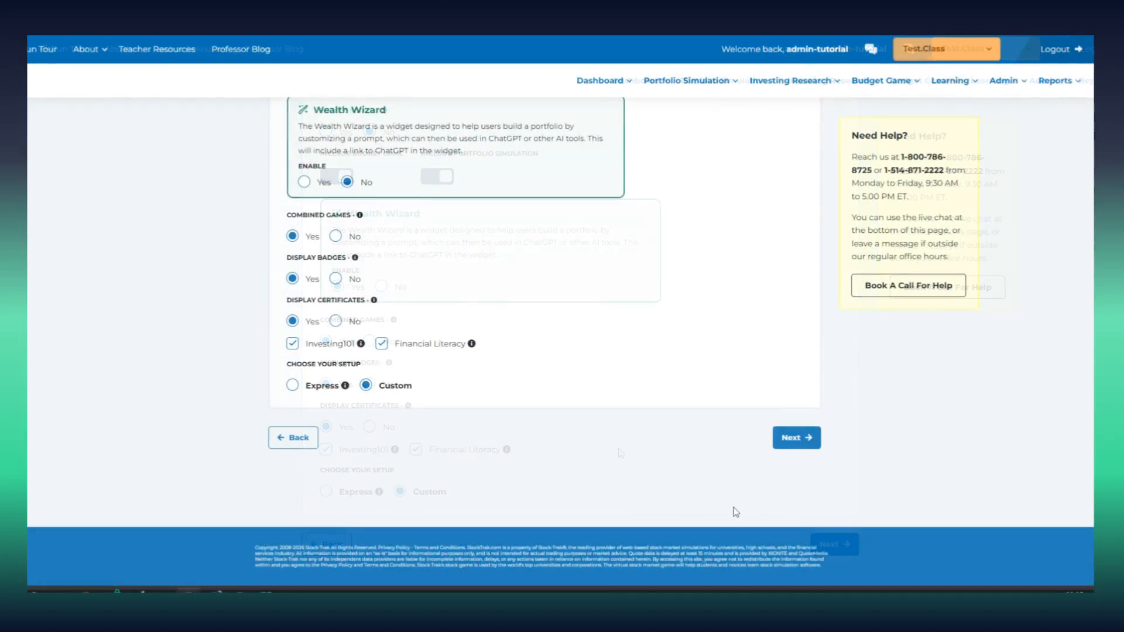
{"action": "left_click", "coordinate": [292, 385]}
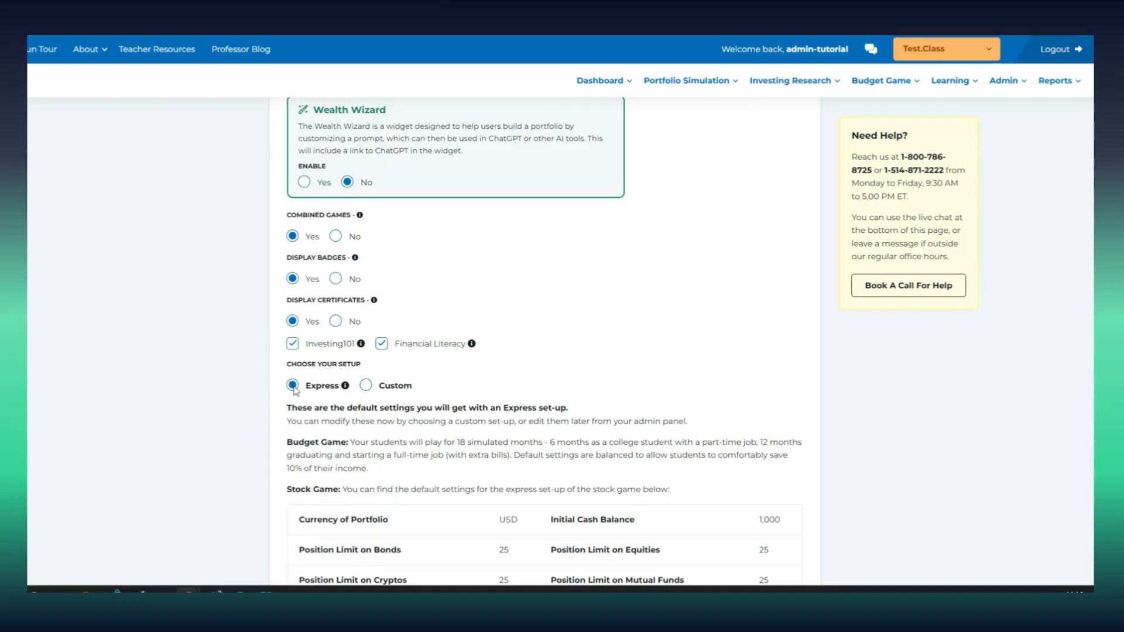
{"action": "scroll", "coordinate": [295, 391], "scroll_direction": "down", "scroll_amount": 2}
{"action": "scroll", "coordinate": [544, 344], "scroll_direction": "down", "scroll_amount": 2}
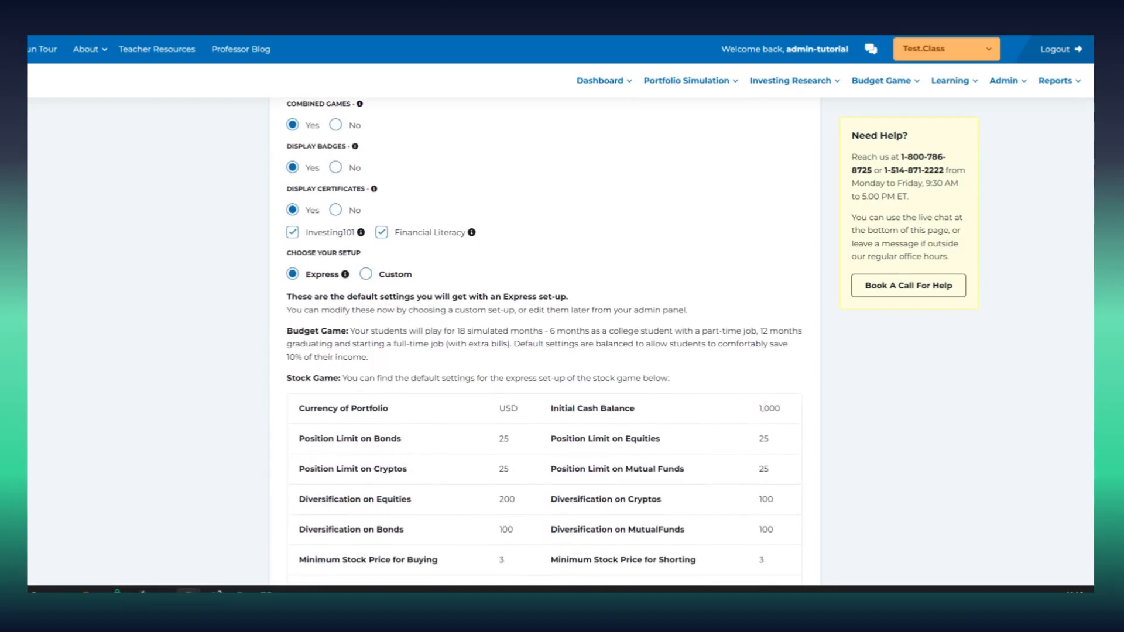
{"action": "scroll", "coordinate": [543, 344], "scroll_direction": "down", "scroll_amount": 3}
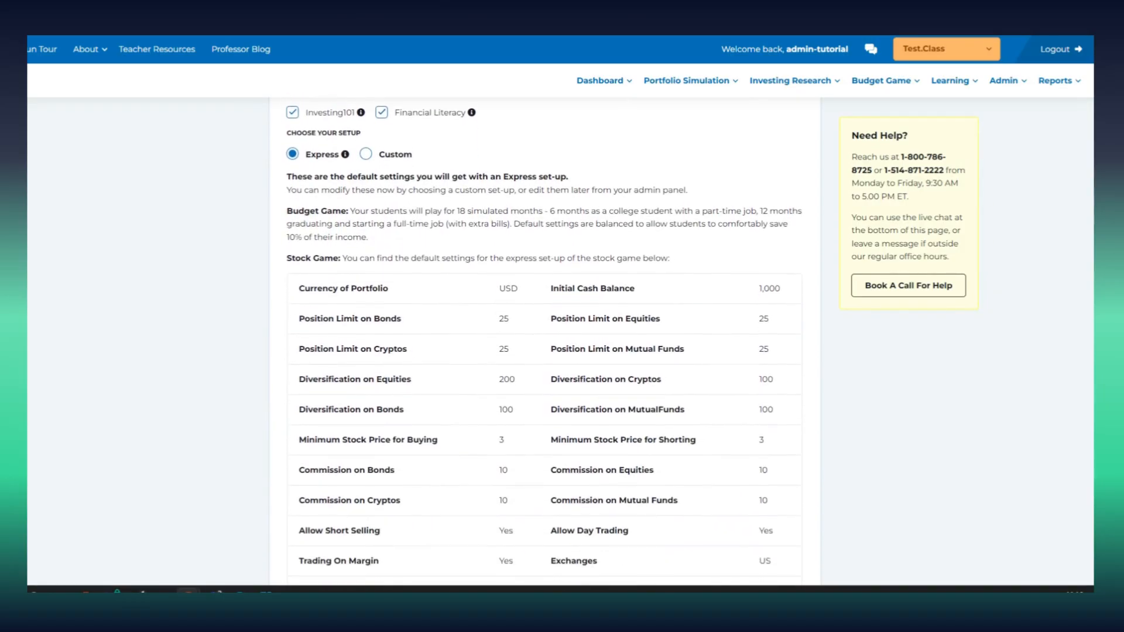
{"action": "scroll", "coordinate": [544, 344], "scroll_direction": "down", "scroll_amount": 2}
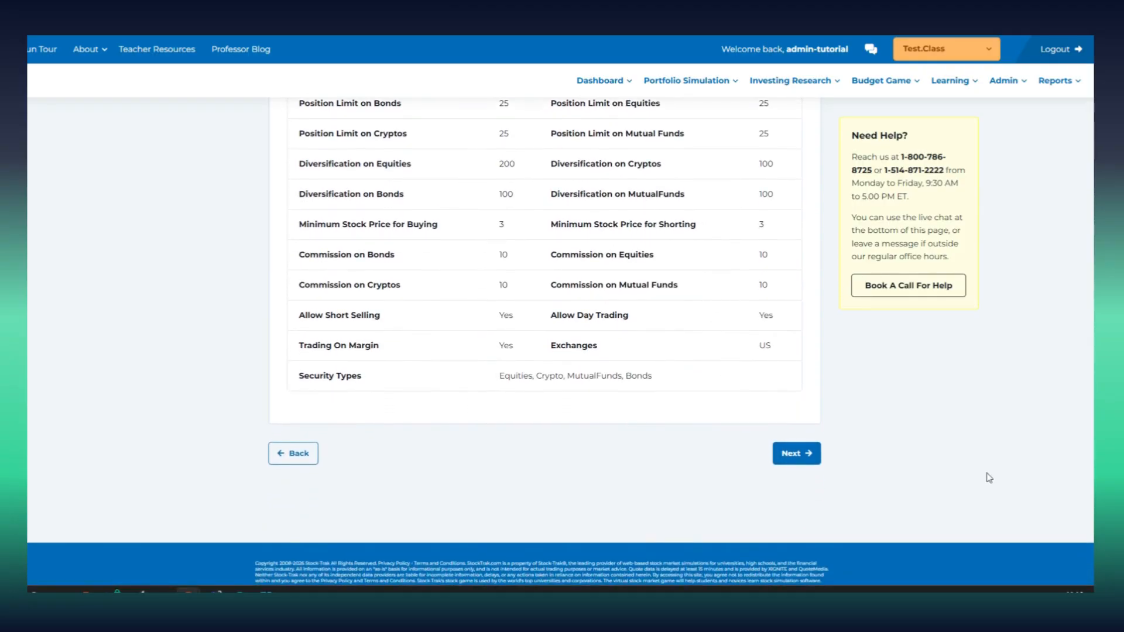
{"action": "left_click", "coordinate": [819, 463]}
- Open the admin page for editing existing session settings
{"action": "mouse_move", "coordinate": [1005, 80]}
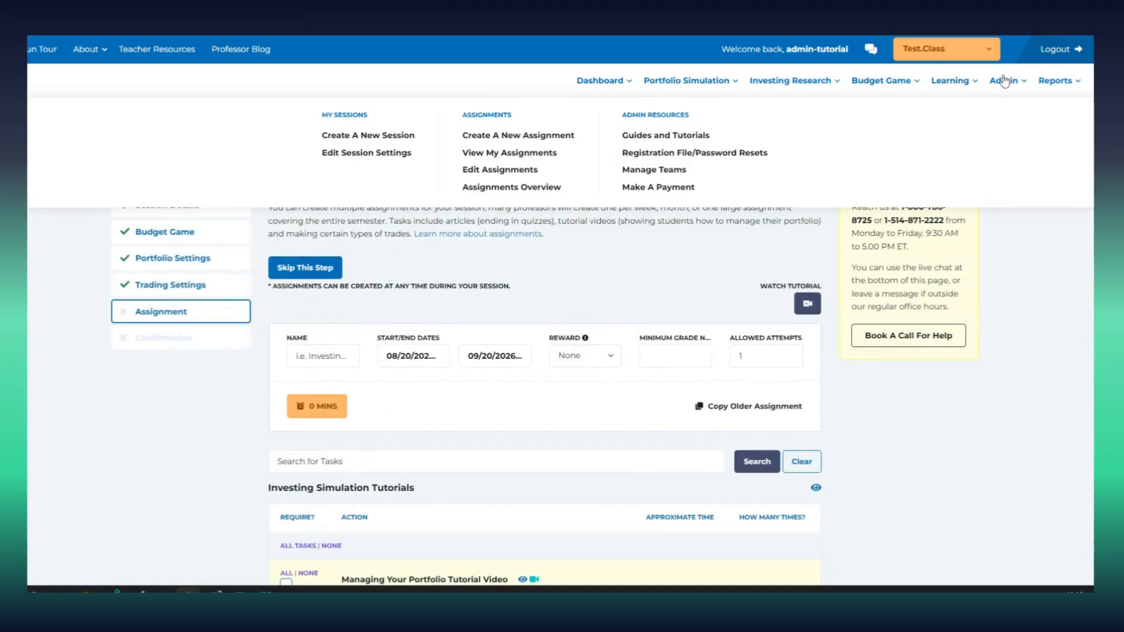
{"action": "left_click", "coordinate": [355, 153]}
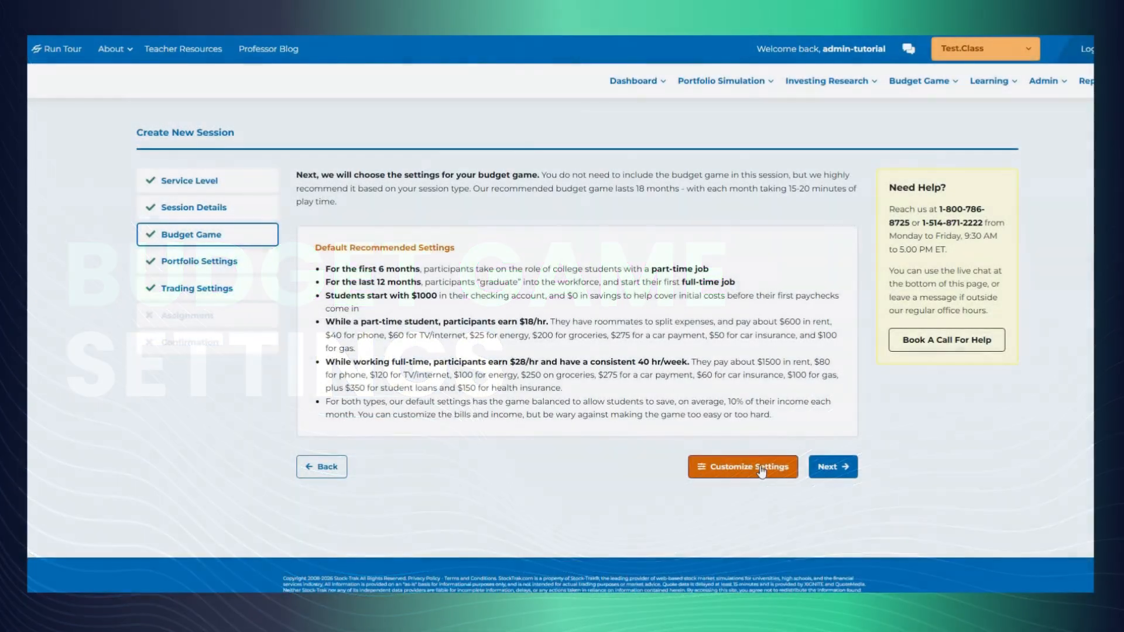
- Customize the budget game settings with 12 total months of play and a speed limit of 2
{"action": "left_click", "coordinate": [761, 536]}
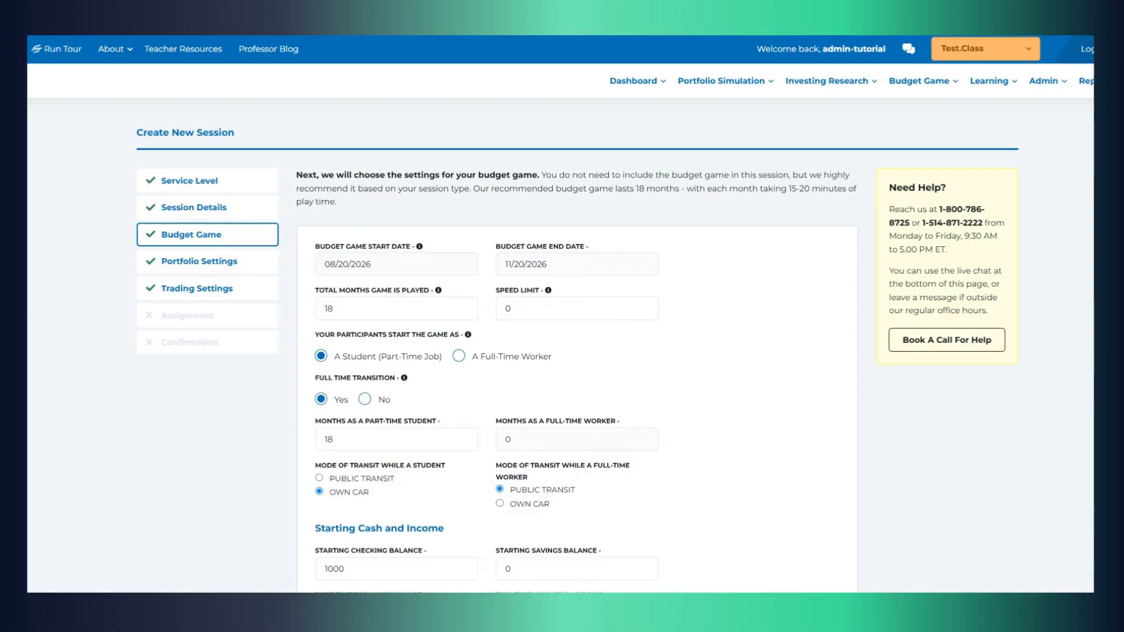
{"action": "scroll", "coordinate": [576, 348], "scroll_direction": "down", "scroll_amount": 3}
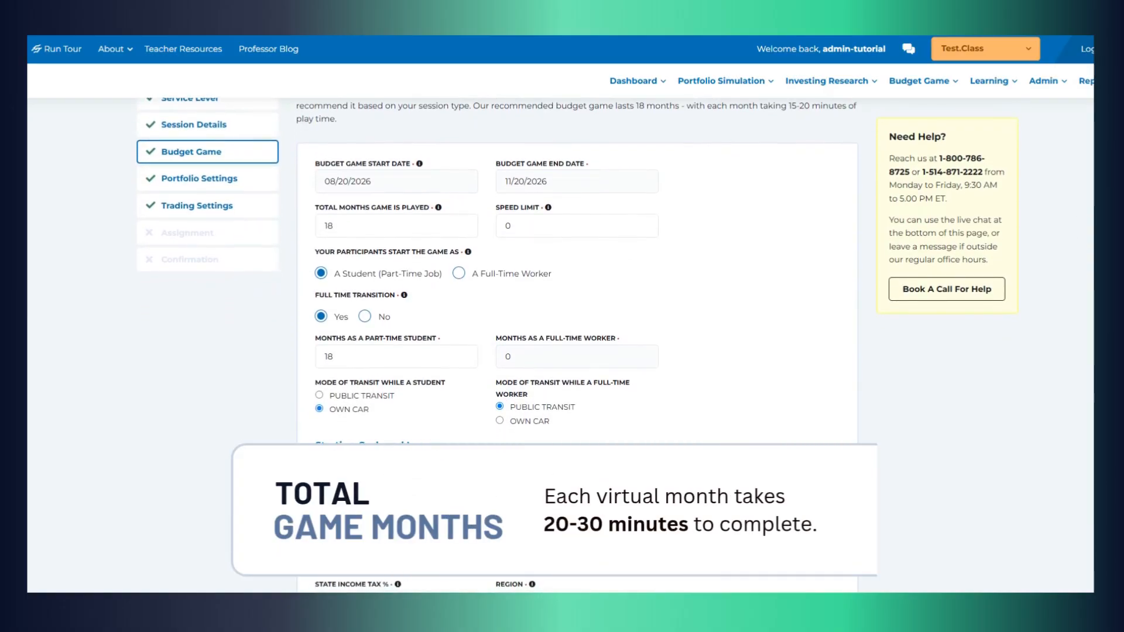
{"action": "left_click", "coordinate": [343, 226]}
{"action": "key", "text": "BackSpace"}
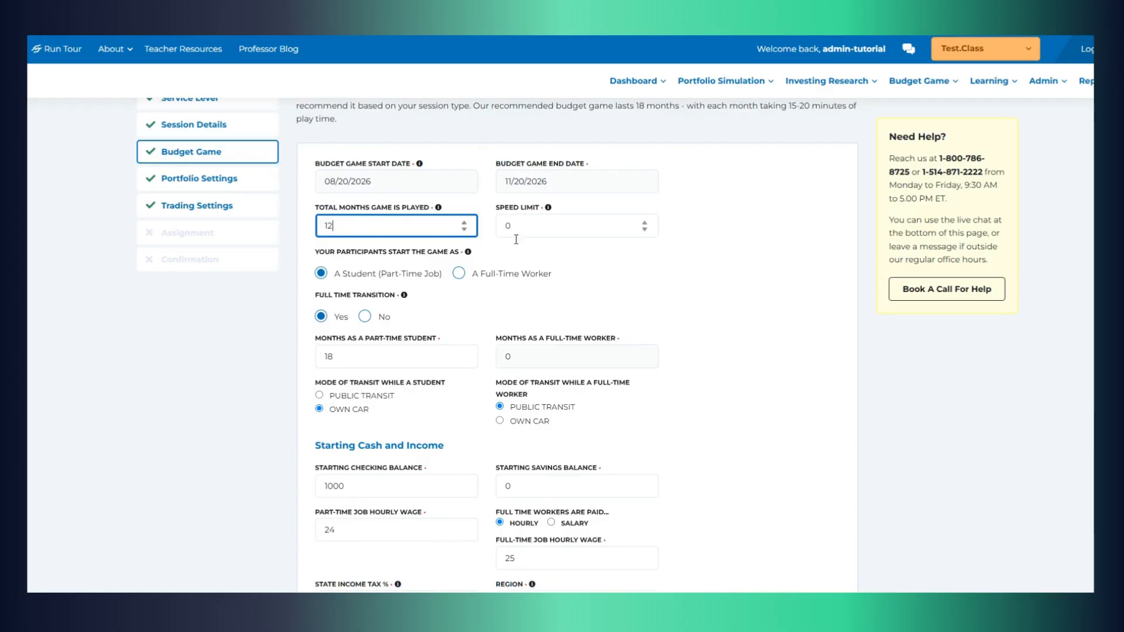
{"action": "left_click", "coordinate": [529, 256]}
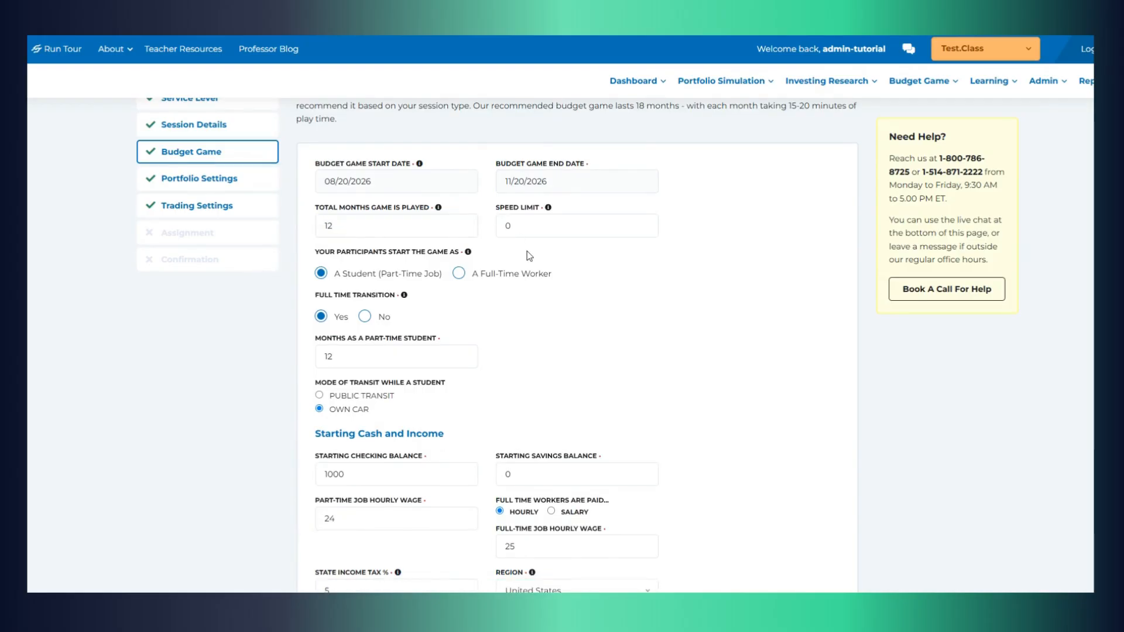
{"action": "left_click", "coordinate": [535, 222]}
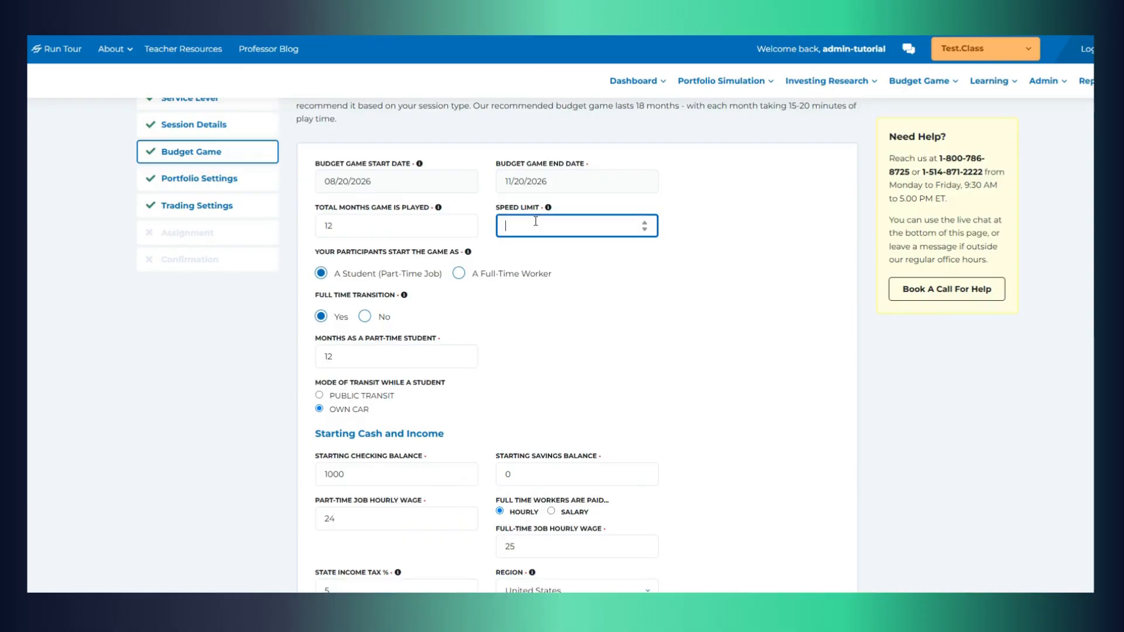
{"action": "left_click", "coordinate": [757, 217]}
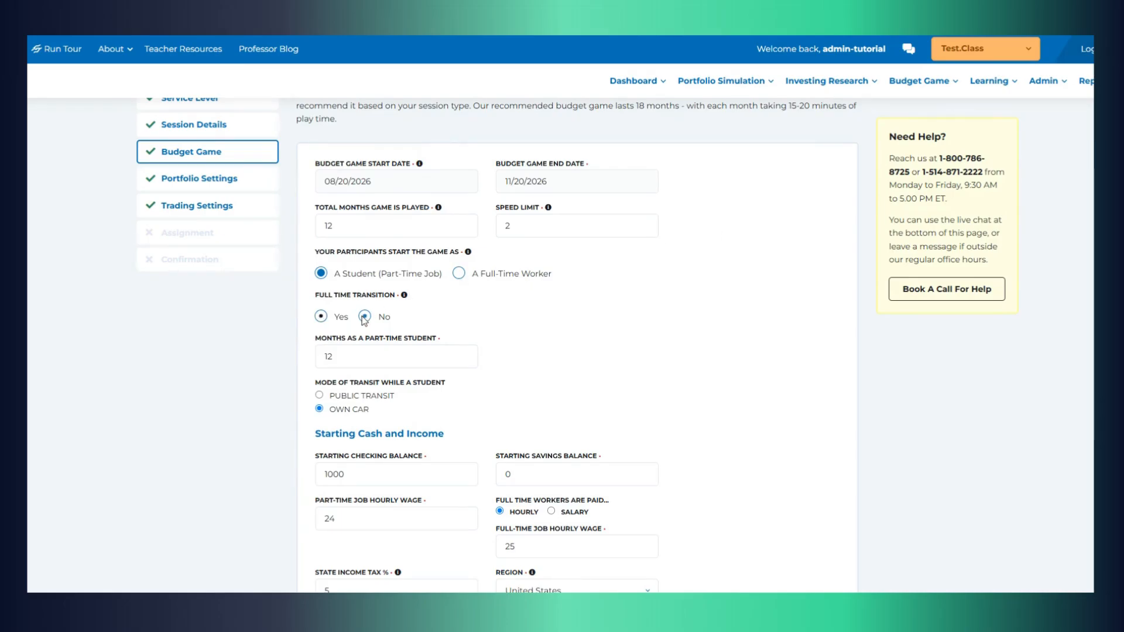
- Enable the full-time transition in the budget game and set the months as a part-time student to 6
{"action": "left_click", "coordinate": [321, 317]}
{"action": "left_click_drag", "start_coordinate": [346, 359], "coordinate": [324, 357]}
{"action": "type", "text": "6"}
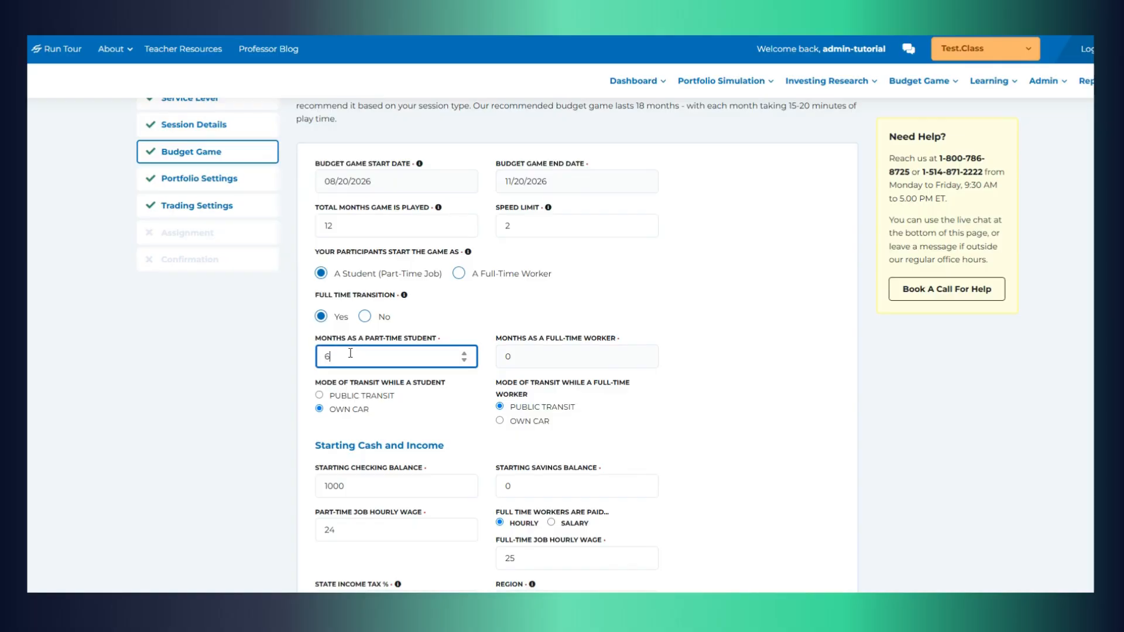
{"action": "left_click", "coordinate": [534, 312]}
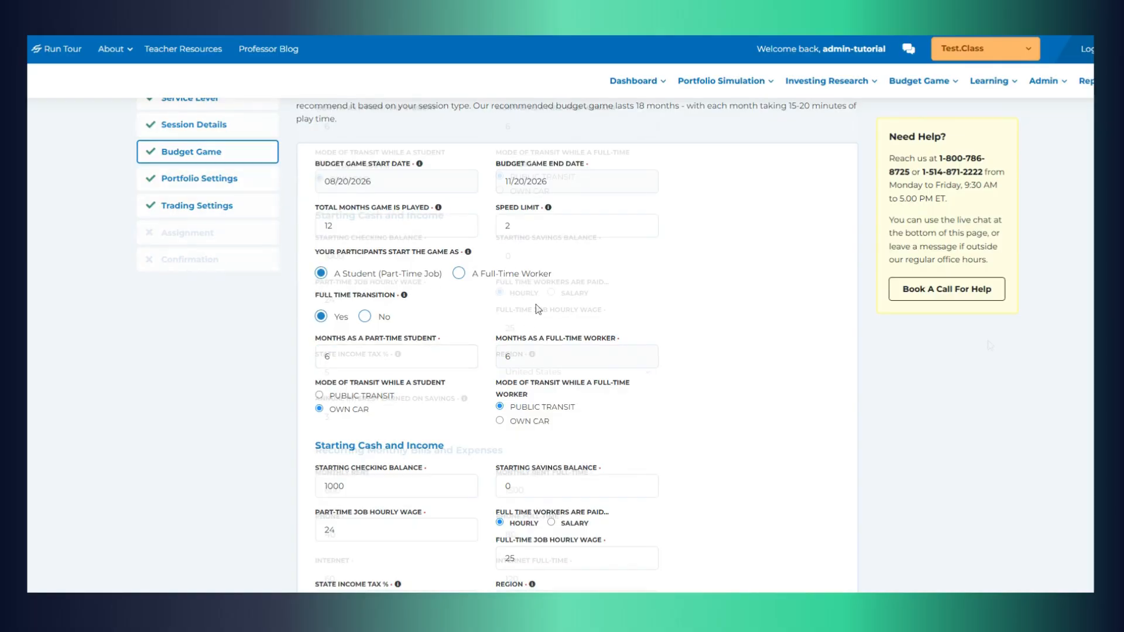
- Check the available regions for the budget game and select United States
{"action": "scroll", "coordinate": [585, 339], "scroll_direction": "down", "scroll_amount": 4}
{"action": "left_click", "coordinate": [627, 375]}
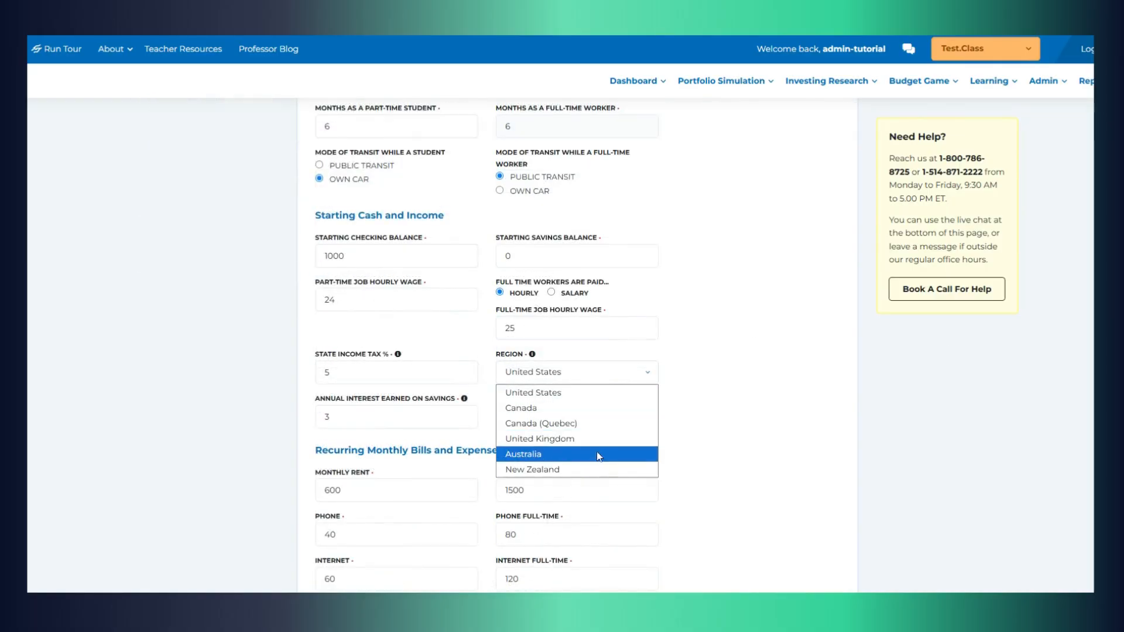
{"action": "left_click", "coordinate": [589, 395]}
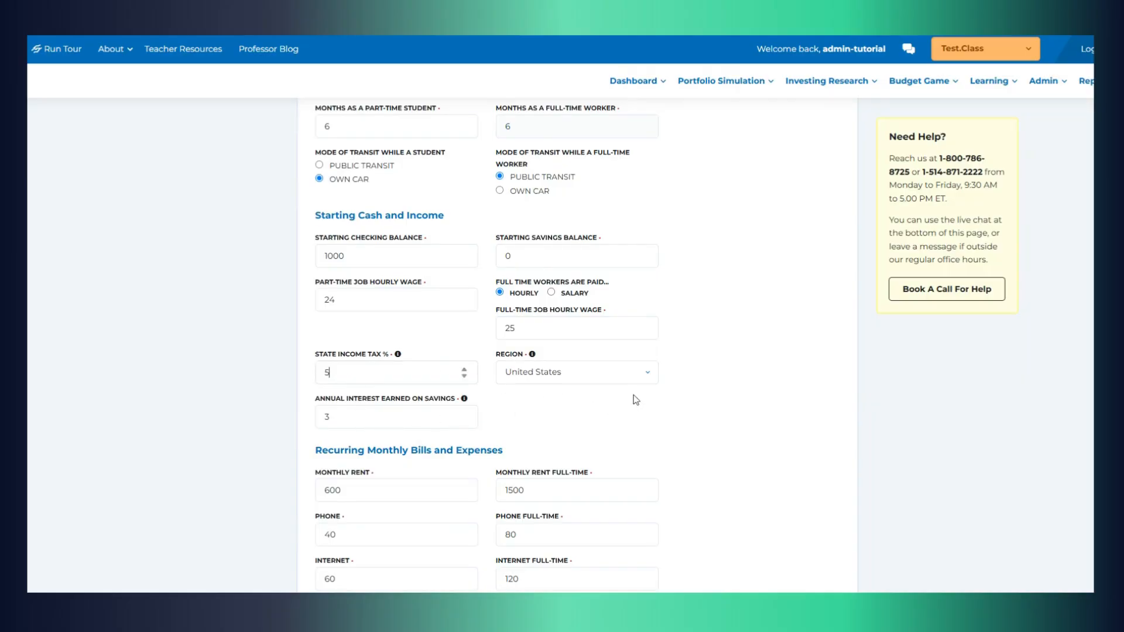
- Set the mode of transit to Public Transit while a student and Own Car while a full-time worker
{"action": "scroll", "coordinate": [636, 400], "scroll_direction": "down", "scroll_amount": 5}
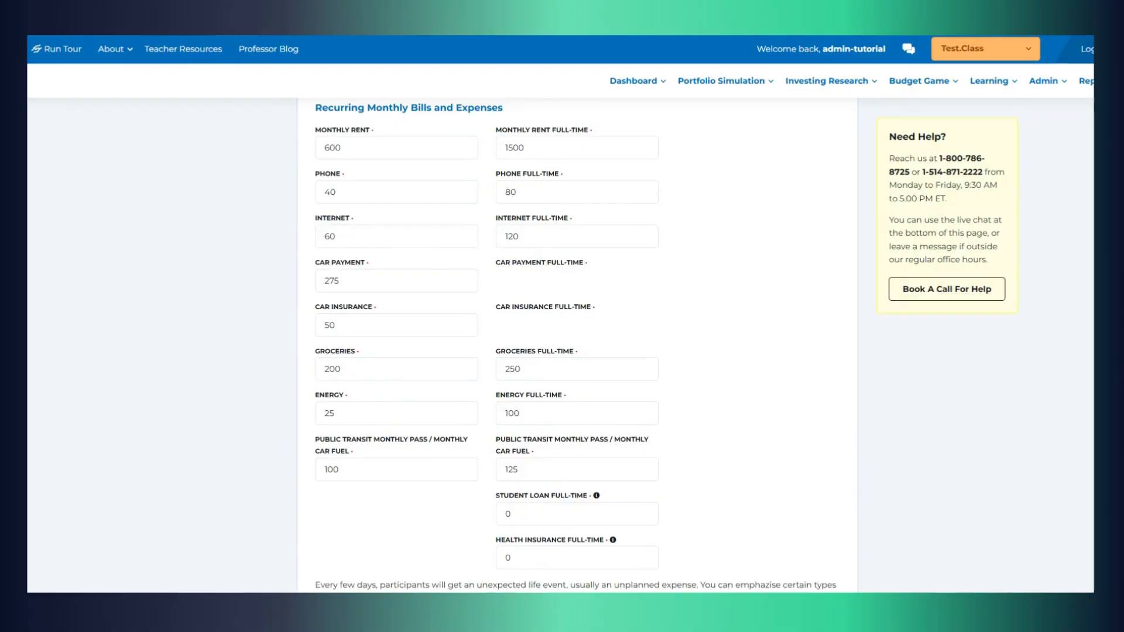
{"action": "scroll", "coordinate": [576, 346], "scroll_direction": "up", "scroll_amount": 7}
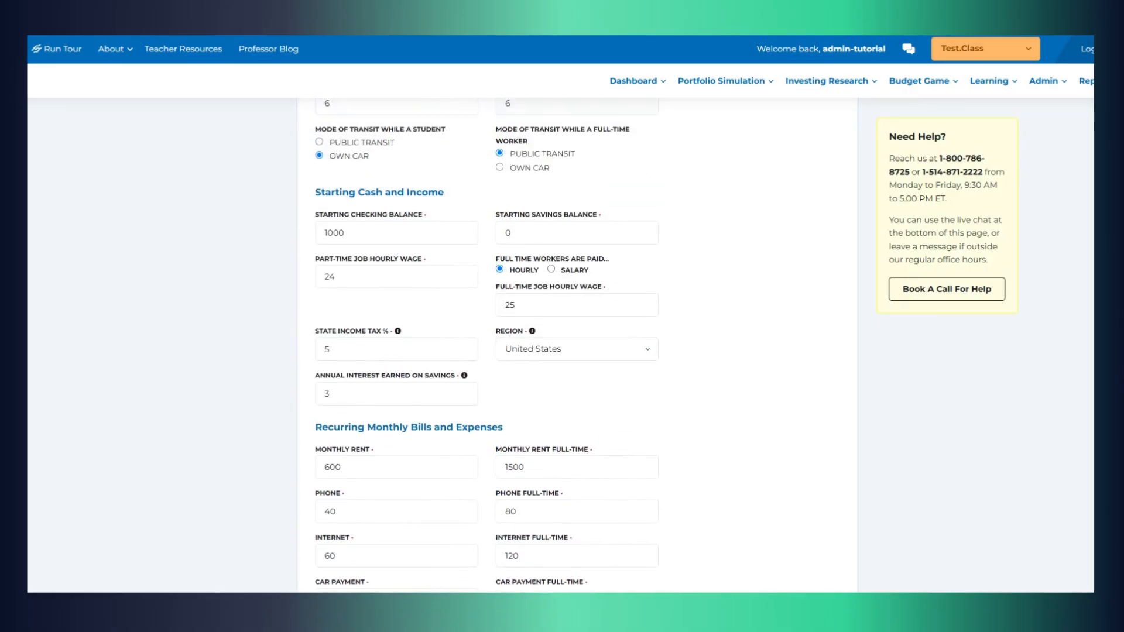
{"action": "scroll", "coordinate": [343, 271], "scroll_direction": "up", "scroll_amount": 2}
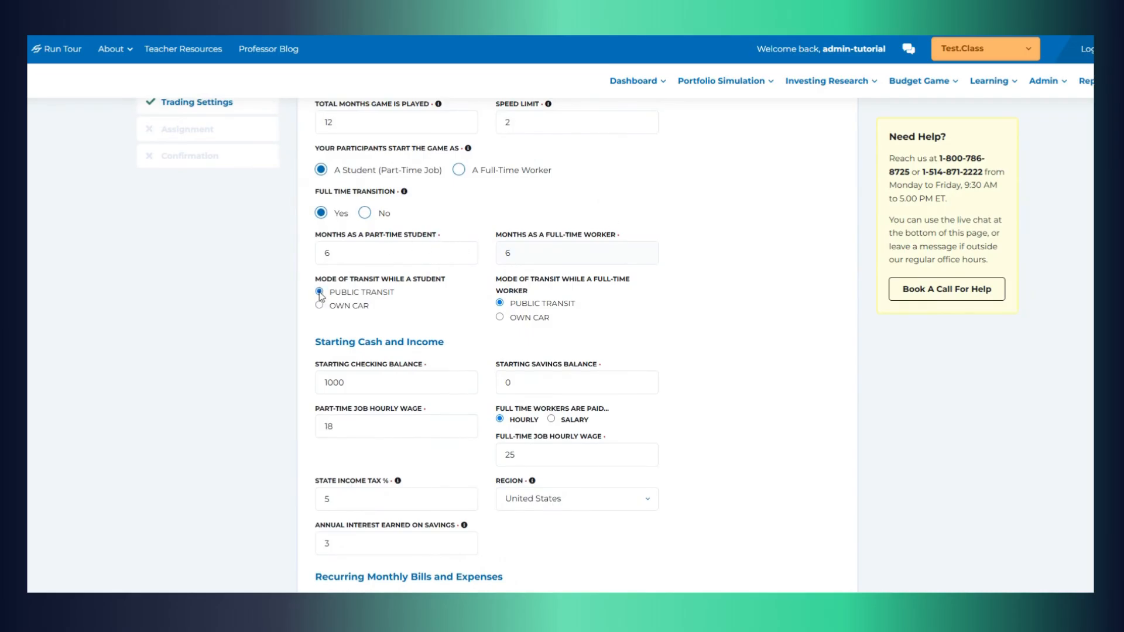
{"action": "left_click", "coordinate": [500, 317]}
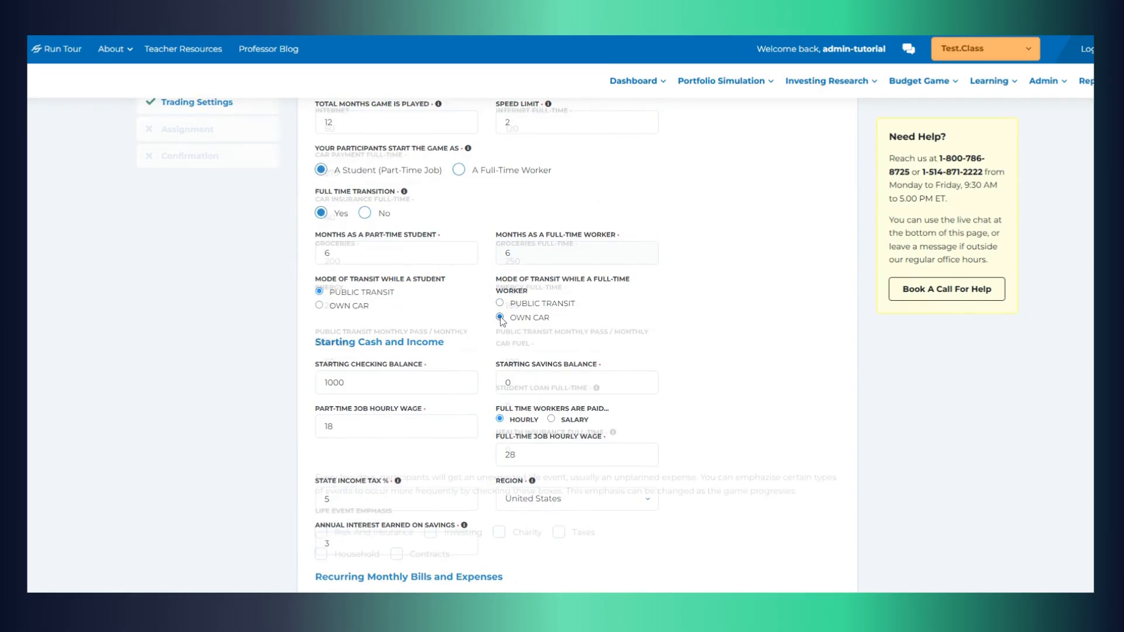
- Review the budget game's monthly expenses, life event emphasis and student income preview, and the session's portfolio settings
{"action": "scroll", "coordinate": [576, 346], "scroll_direction": "down", "scroll_amount": 3}
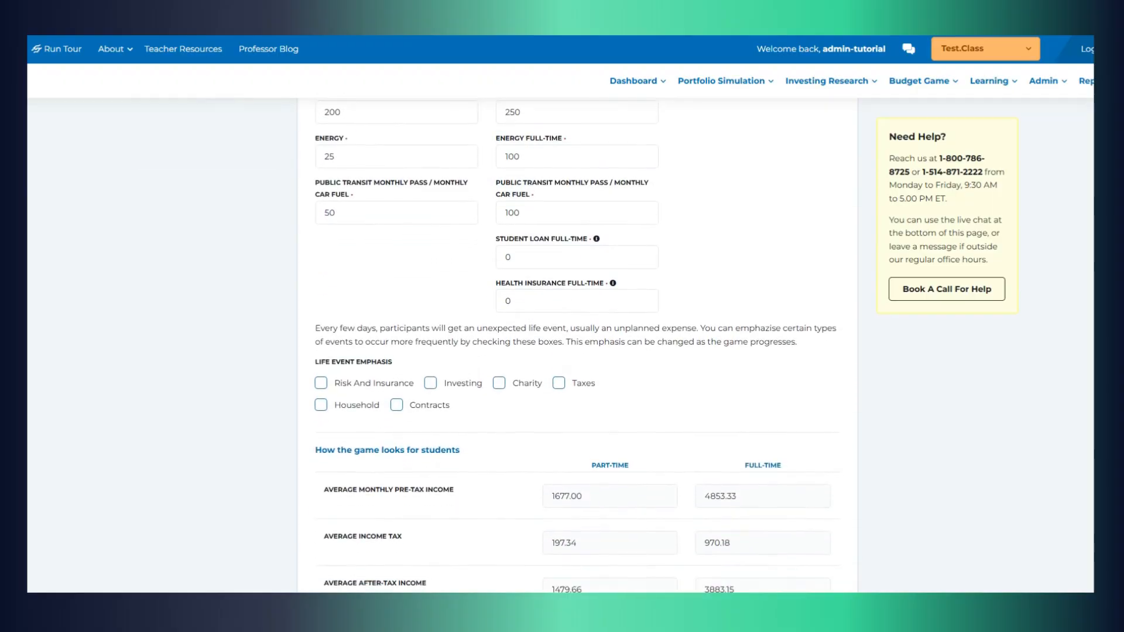
{"action": "scroll", "coordinate": [576, 346], "scroll_direction": "down", "scroll_amount": 3}
{"action": "scroll", "coordinate": [576, 345], "scroll_direction": "down", "scroll_amount": 3}
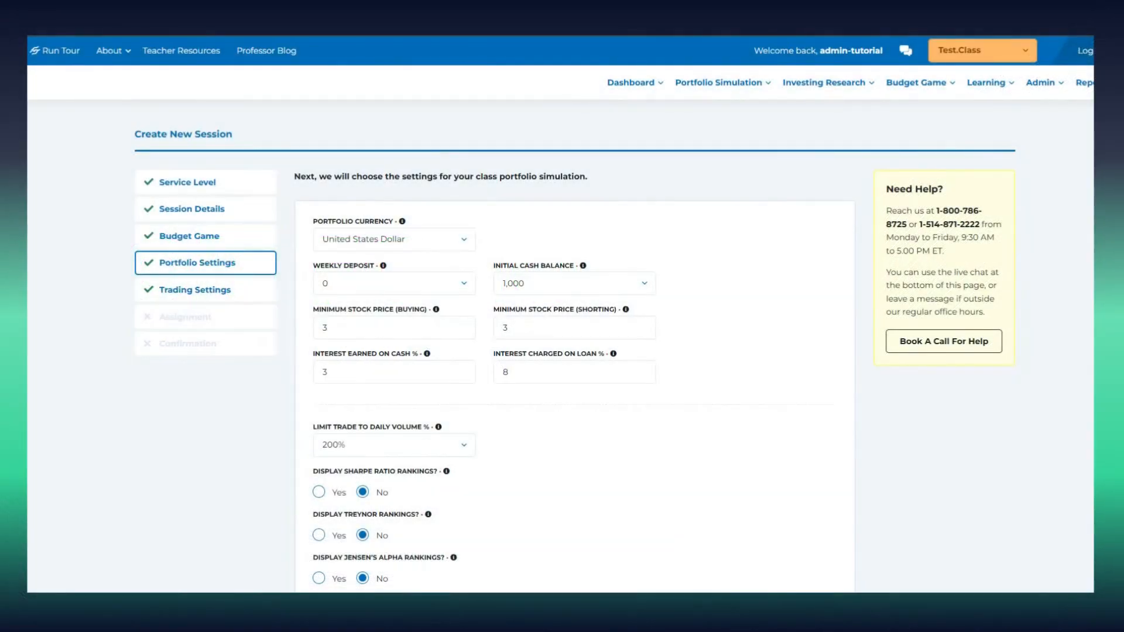
{"action": "scroll", "coordinate": [574, 351], "scroll_direction": "down", "scroll_amount": 1}
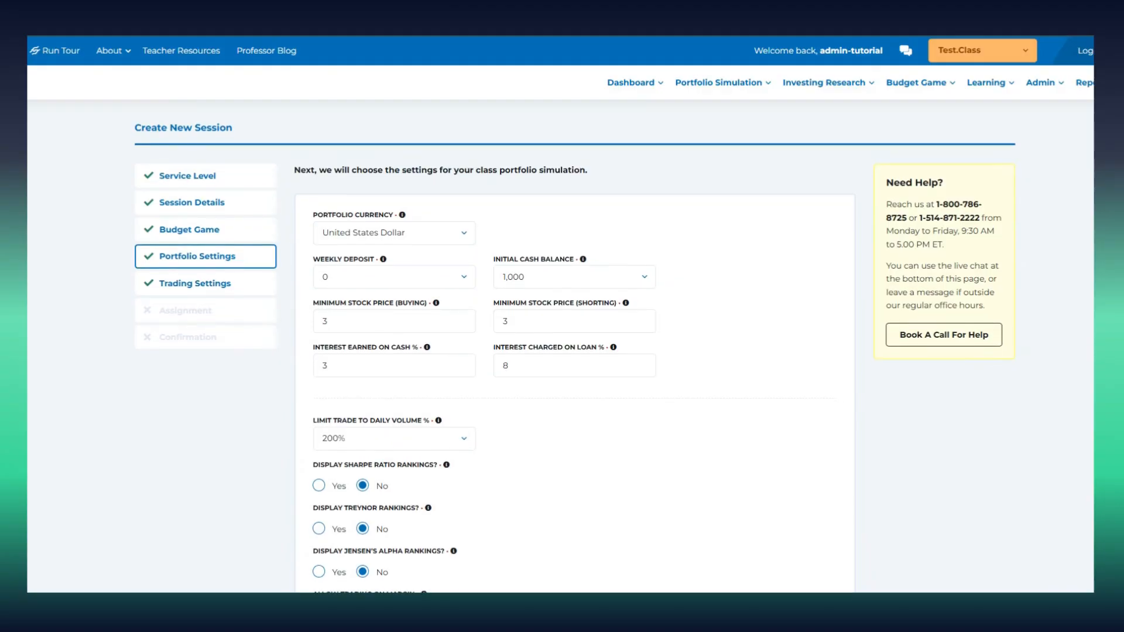
{"action": "scroll", "coordinate": [575, 352], "scroll_direction": "down", "scroll_amount": 2}
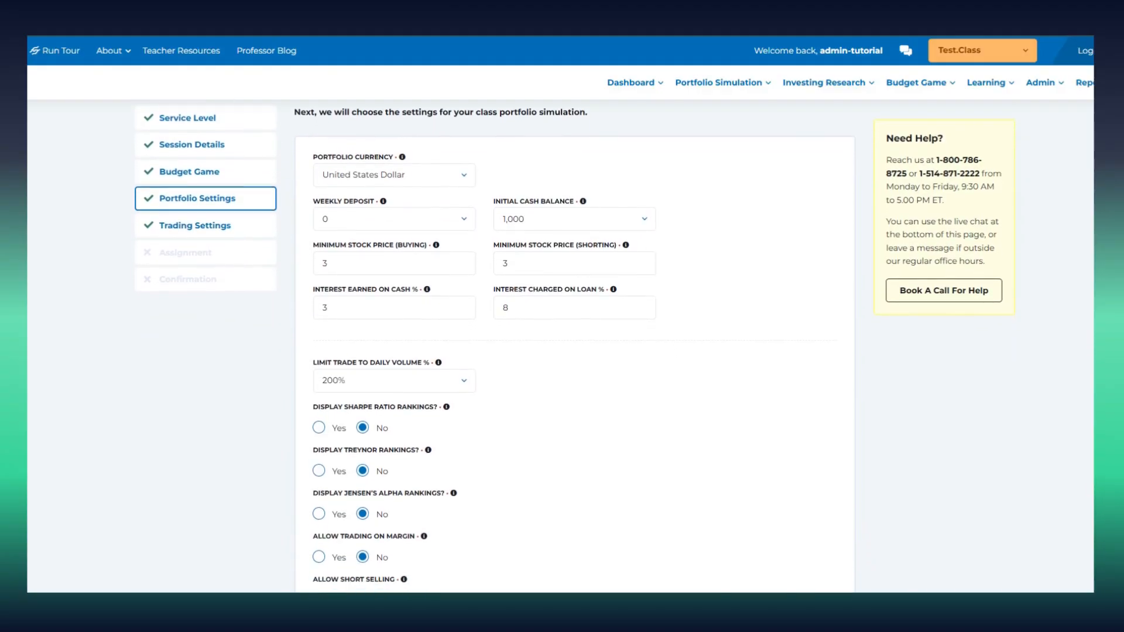
{"action": "scroll", "coordinate": [528, 432], "scroll_direction": "down", "scroll_amount": 2}
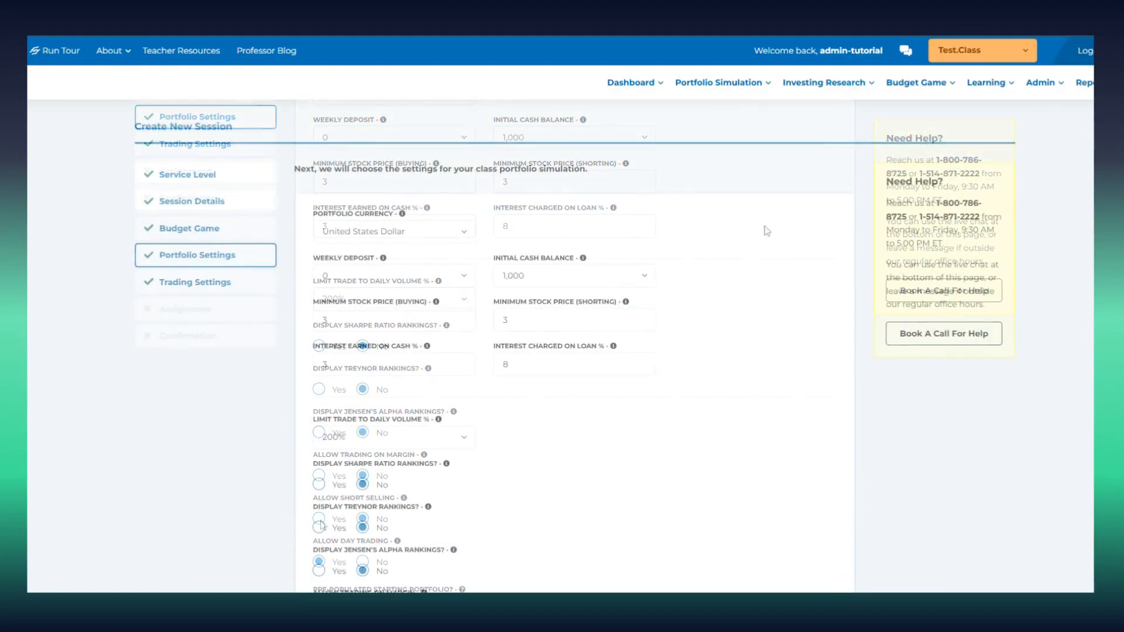
- Check the portfolio currency choices, and set the initial cash balance to 450,000 with a weekly deposit of 1000
{"action": "left_click", "coordinate": [465, 234]}
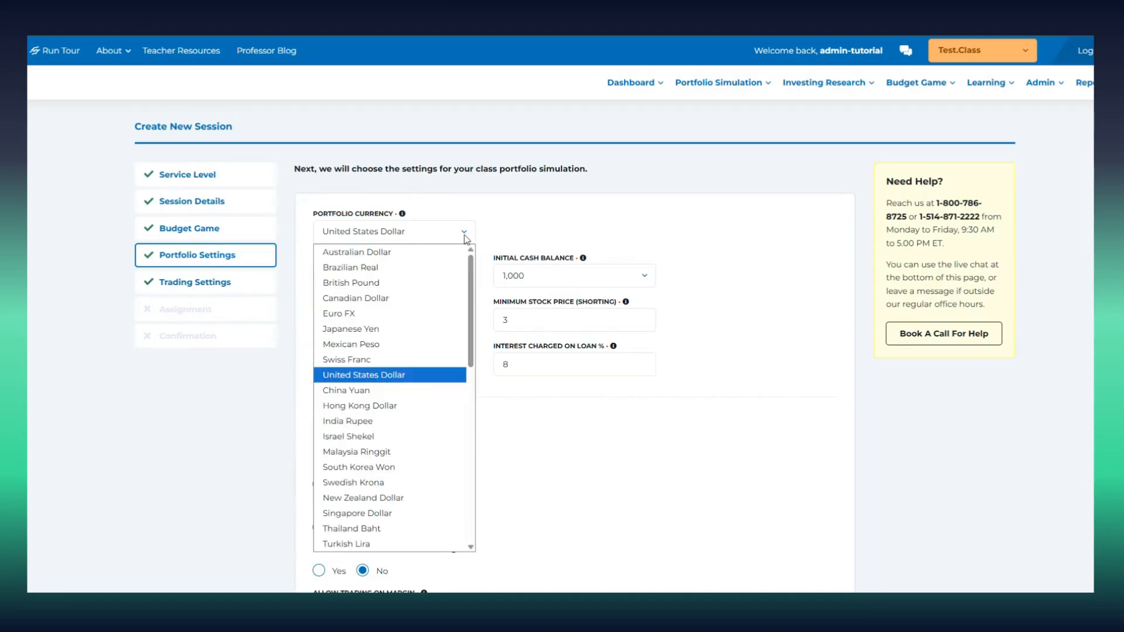
{"action": "left_click_drag", "start_coordinate": [471, 265], "coordinate": [494, 383]}
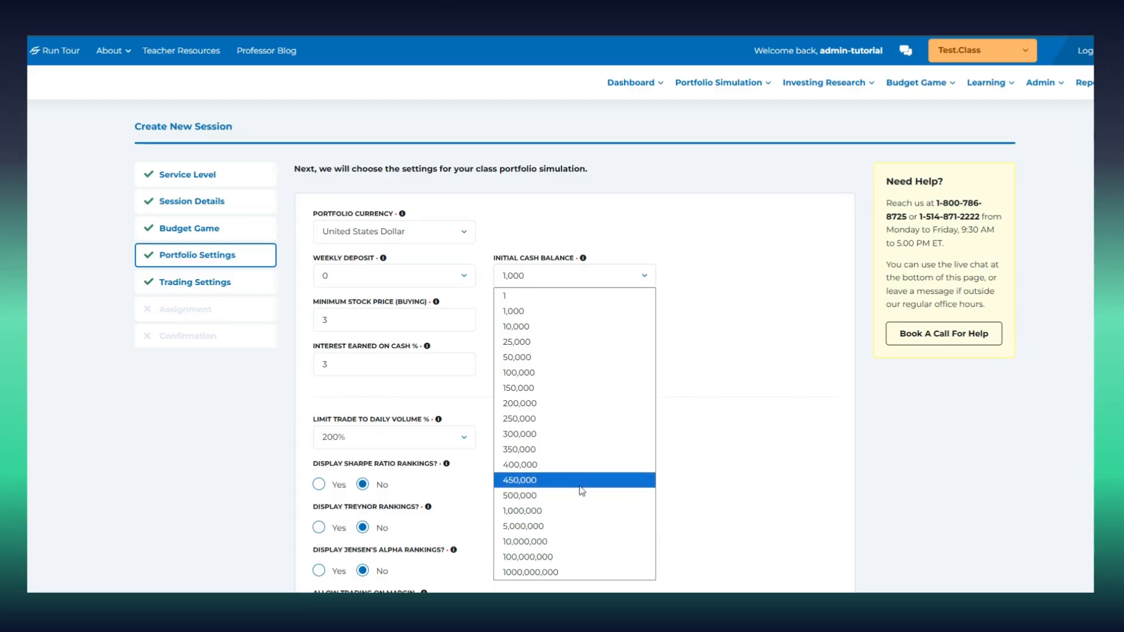
{"action": "left_click", "coordinate": [579, 486]}
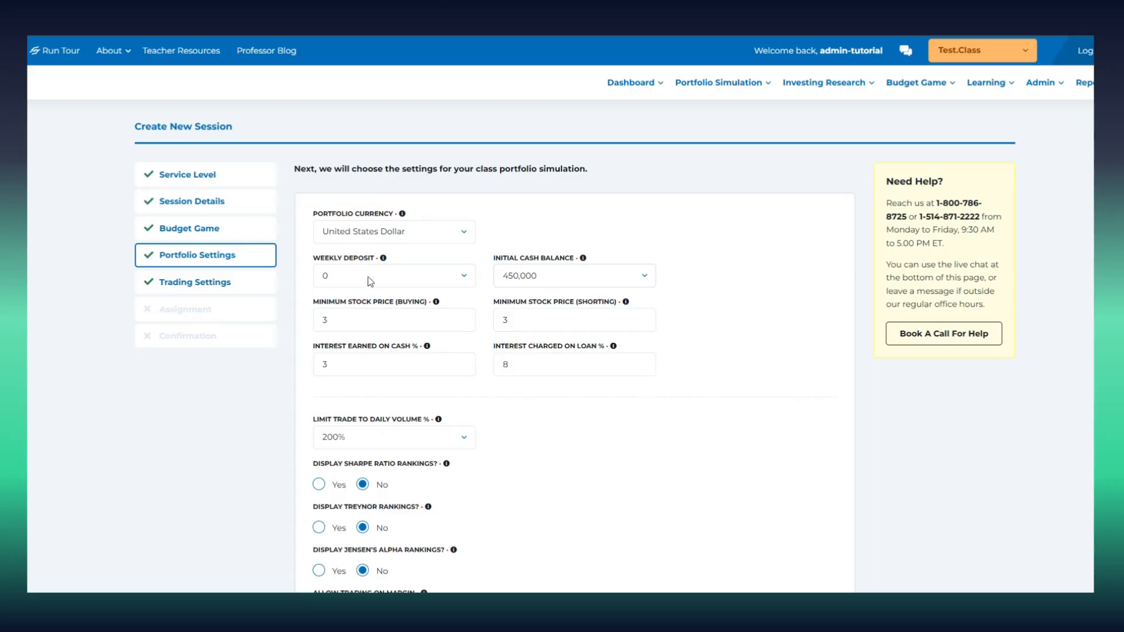
{"action": "left_click", "coordinate": [464, 279]}
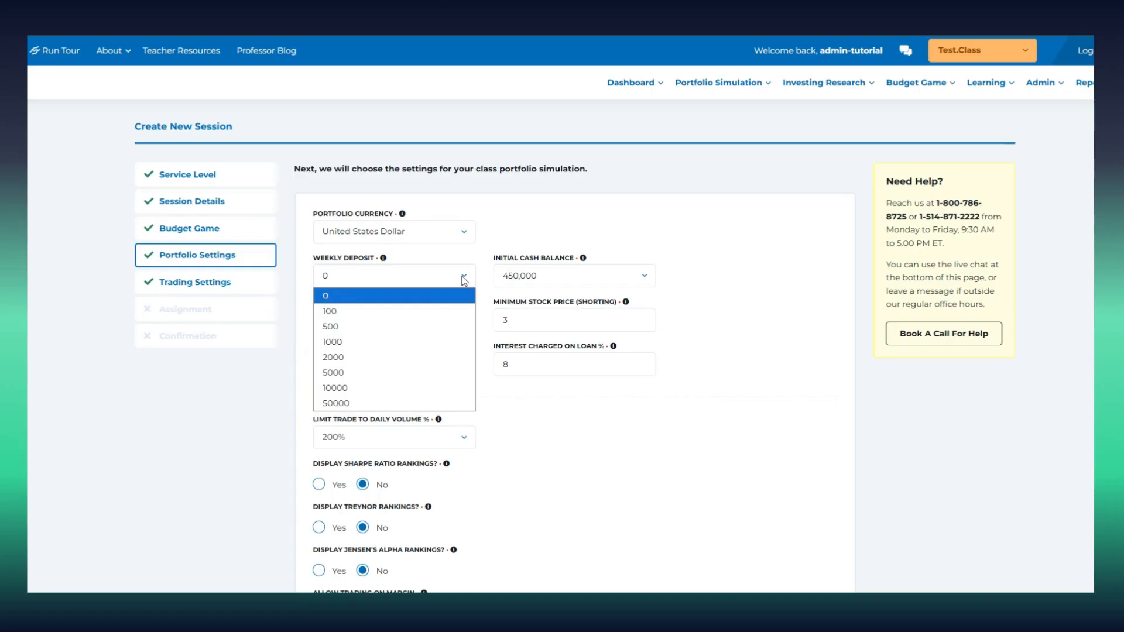
{"action": "left_click", "coordinate": [463, 342]}
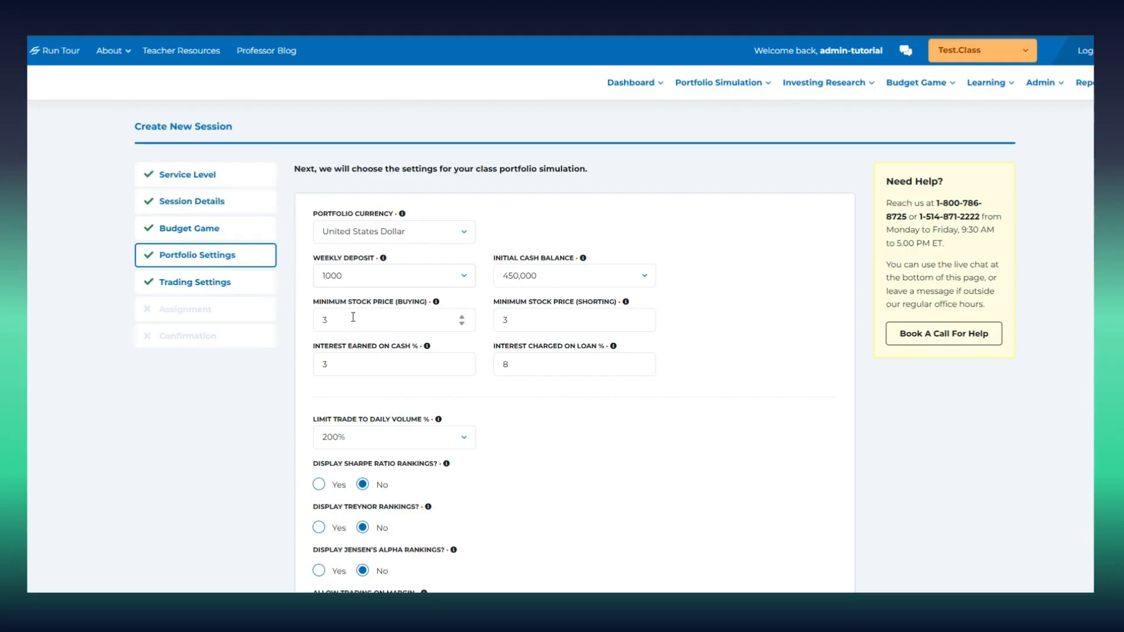
- Lower the interest earned on cash to -2% and allow trading on margin in the portfolio settings
{"action": "left_click", "coordinate": [462, 369]}
{"action": "left_click", "coordinate": [462, 369]}
{"action": "scroll", "coordinate": [981, 249], "scroll_direction": "down", "scroll_amount": 5}
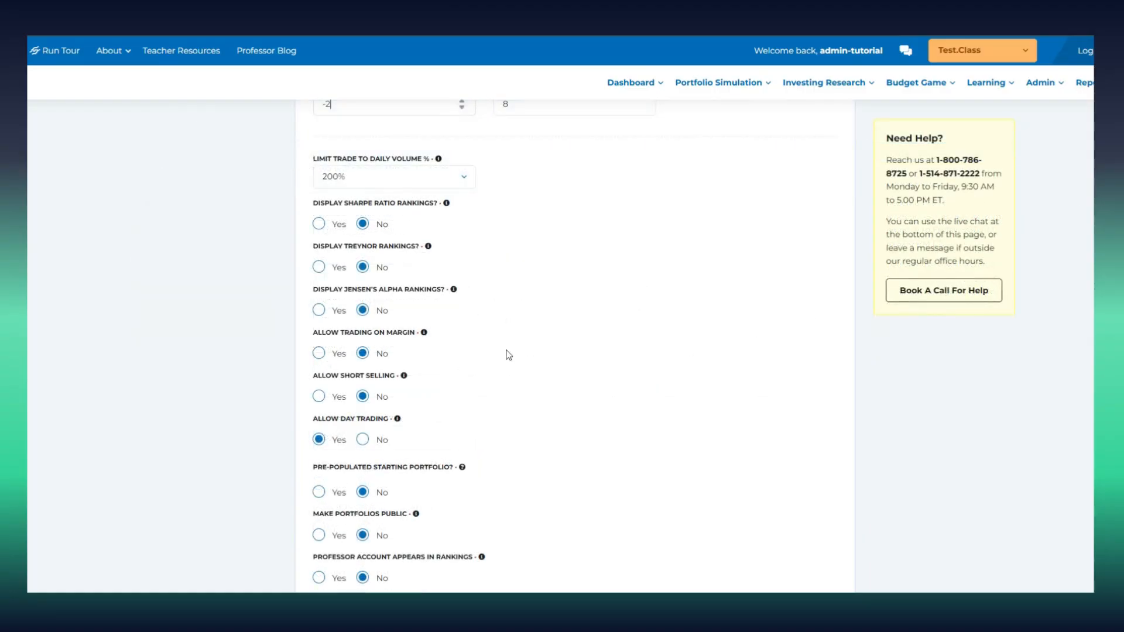
{"action": "left_click", "coordinate": [319, 354]}
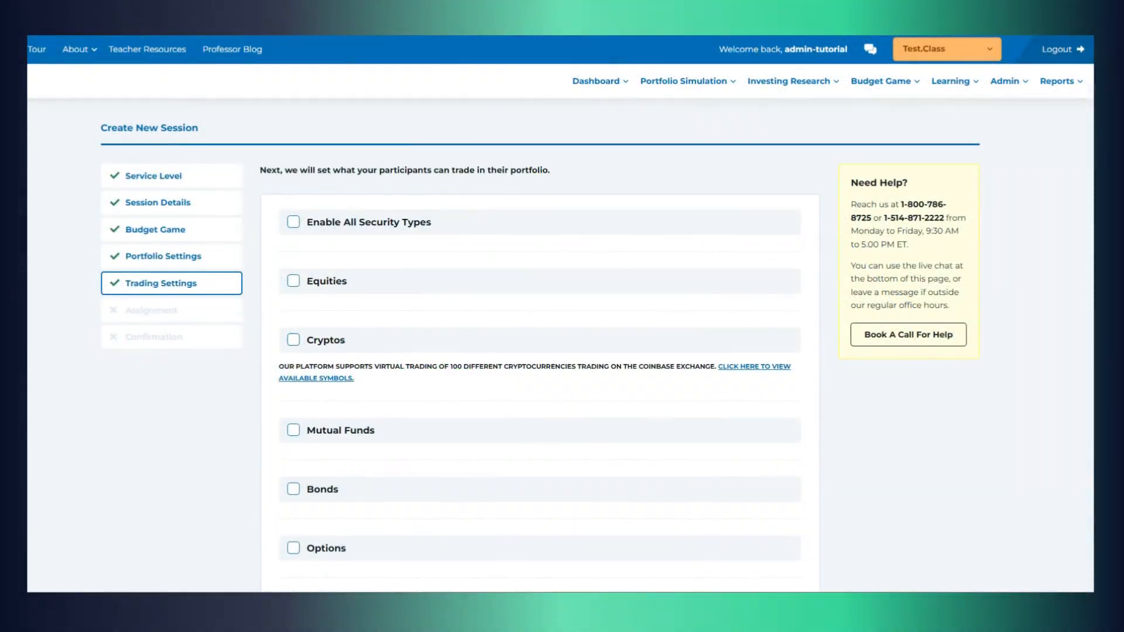
- Look through the security types in the trading settings and enable Mutual Funds for participants
{"action": "scroll", "coordinate": [540, 351], "scroll_direction": "down", "scroll_amount": 2}
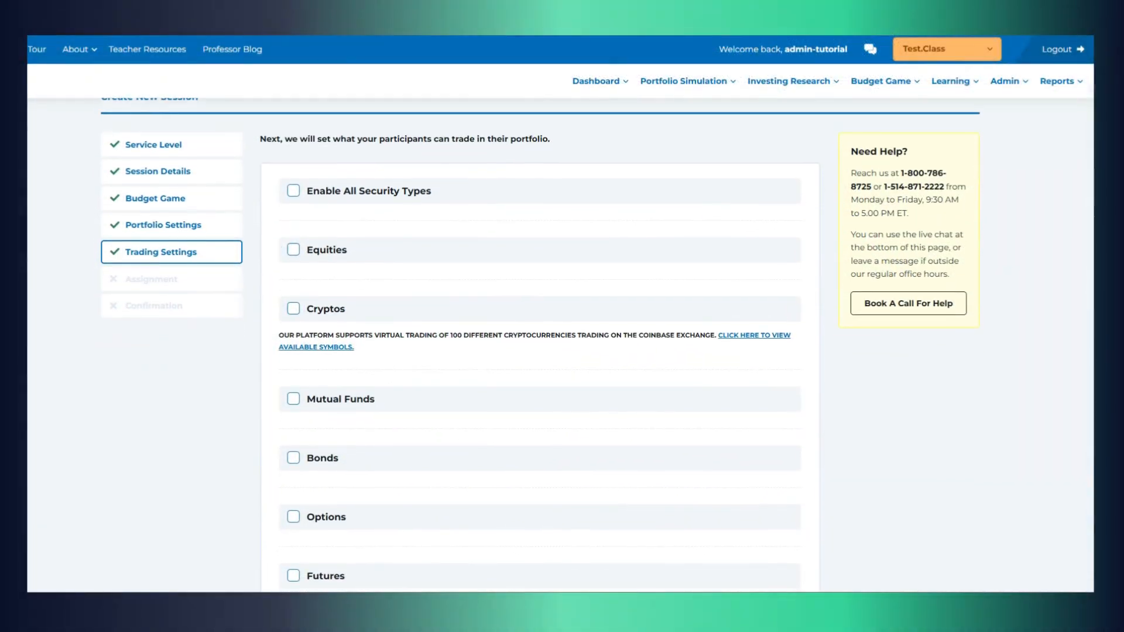
{"action": "scroll", "coordinate": [540, 351], "scroll_direction": "down", "scroll_amount": 2}
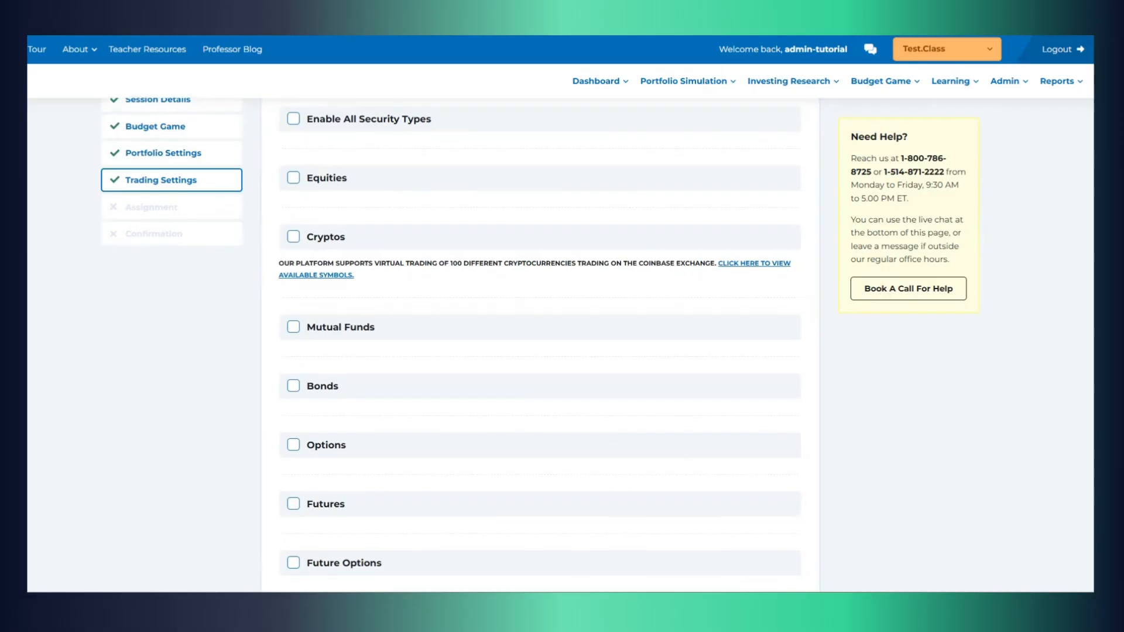
{"action": "scroll", "coordinate": [540, 352], "scroll_direction": "down", "scroll_amount": 2}
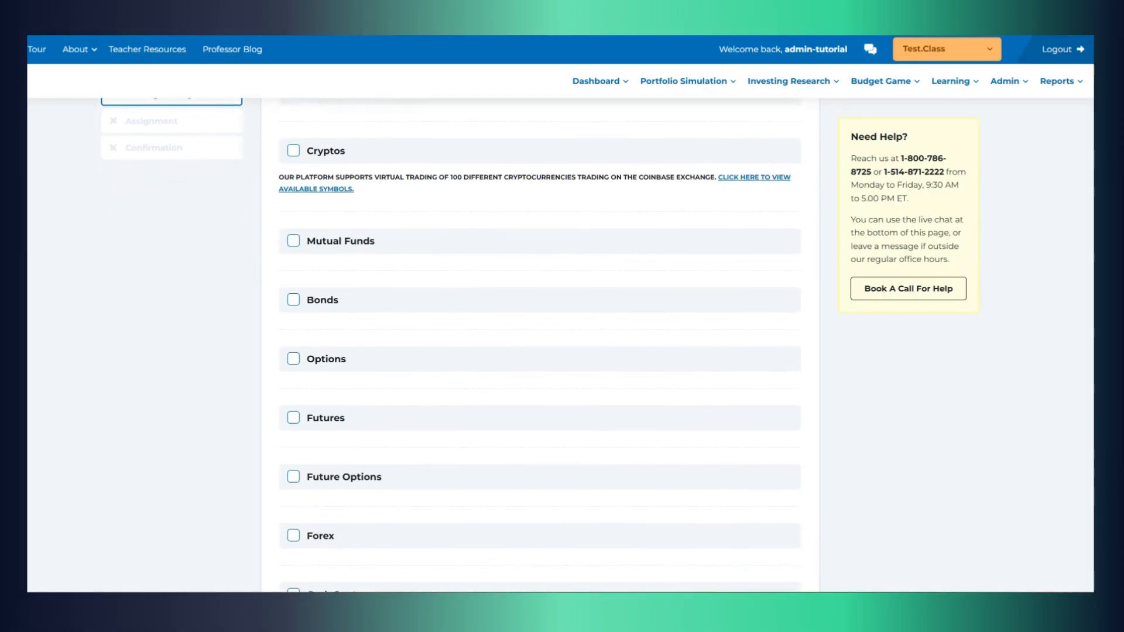
{"action": "scroll", "coordinate": [540, 351], "scroll_direction": "down", "scroll_amount": 2}
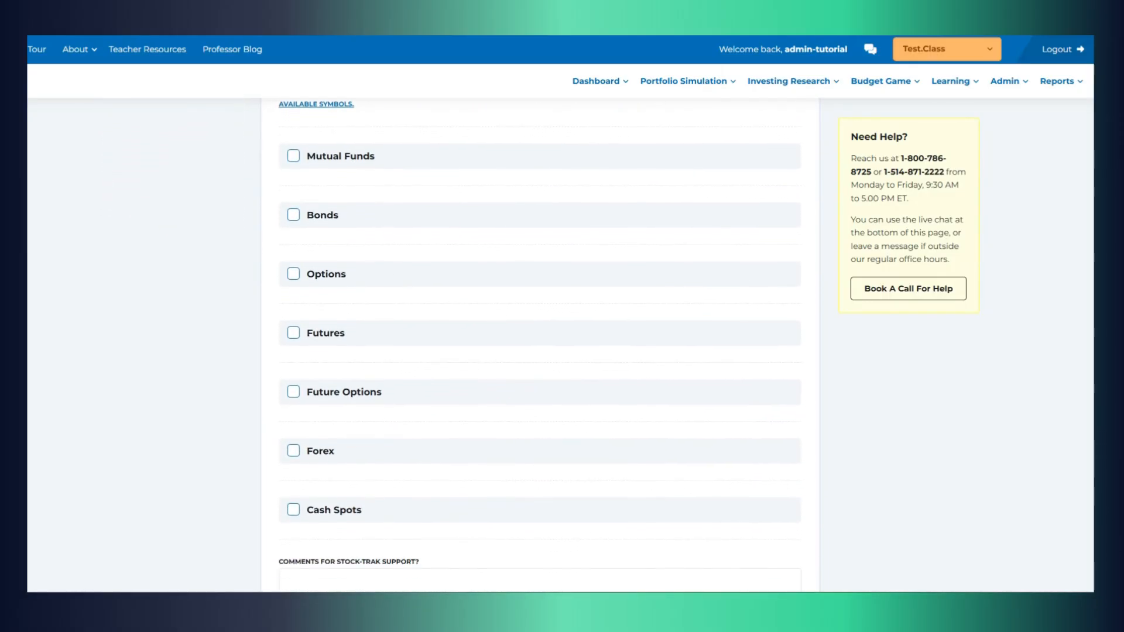
{"action": "left_click", "coordinate": [1005, 81]}
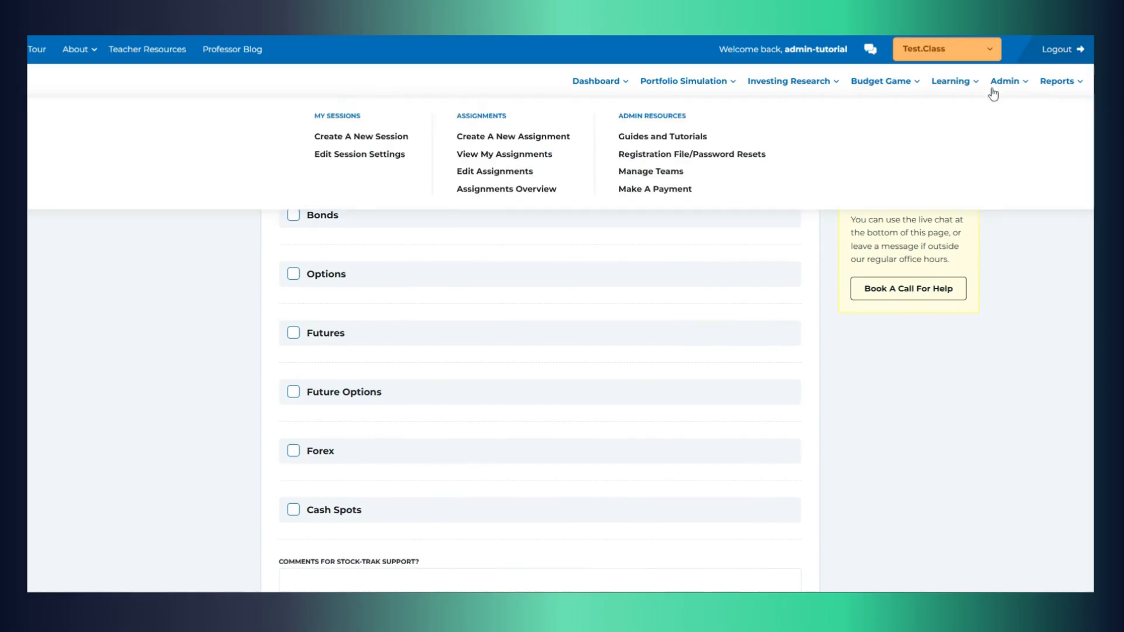
{"action": "left_click", "coordinate": [293, 156]}
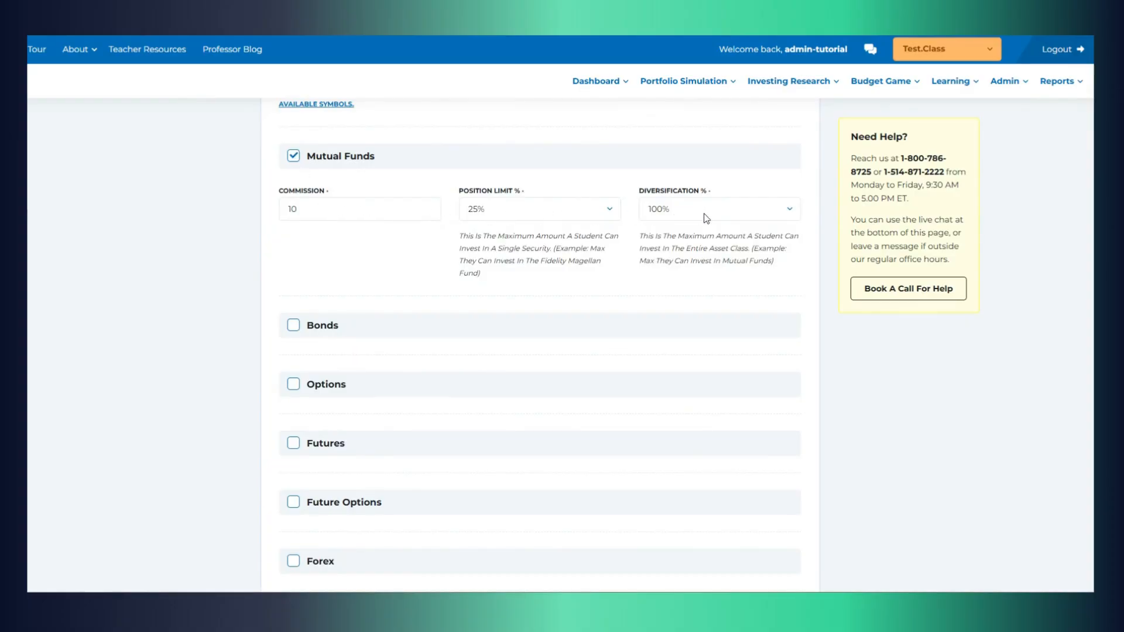
- Enable Equities trading for participants and select all exchanges across every region
{"action": "scroll", "coordinate": [539, 346], "scroll_direction": "up", "scroll_amount": 4}
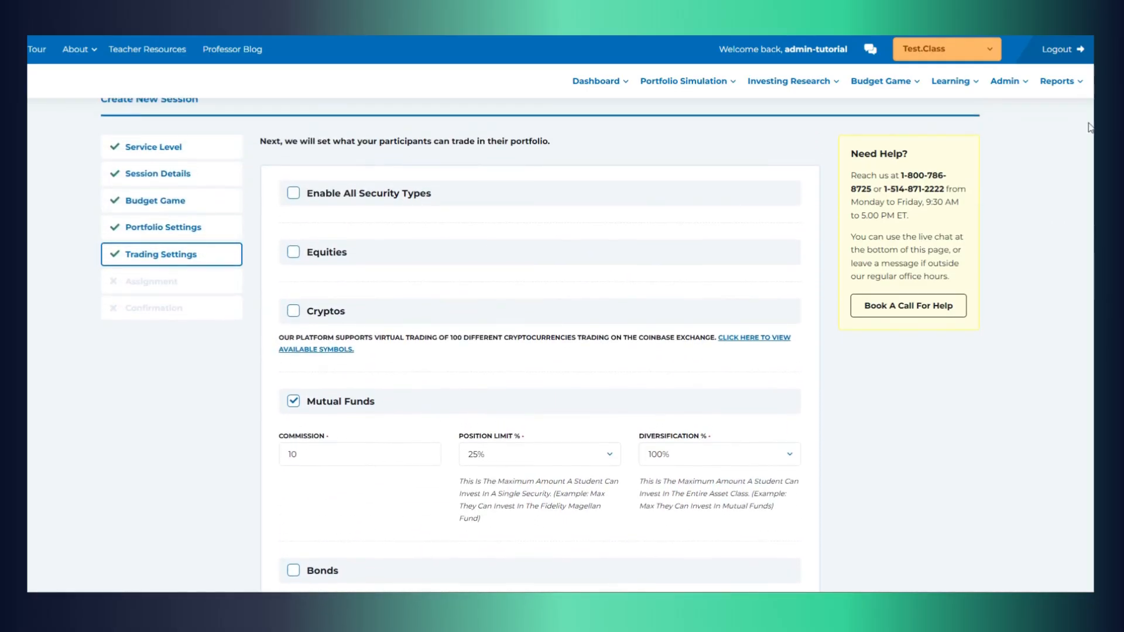
{"action": "left_click", "coordinate": [292, 254]}
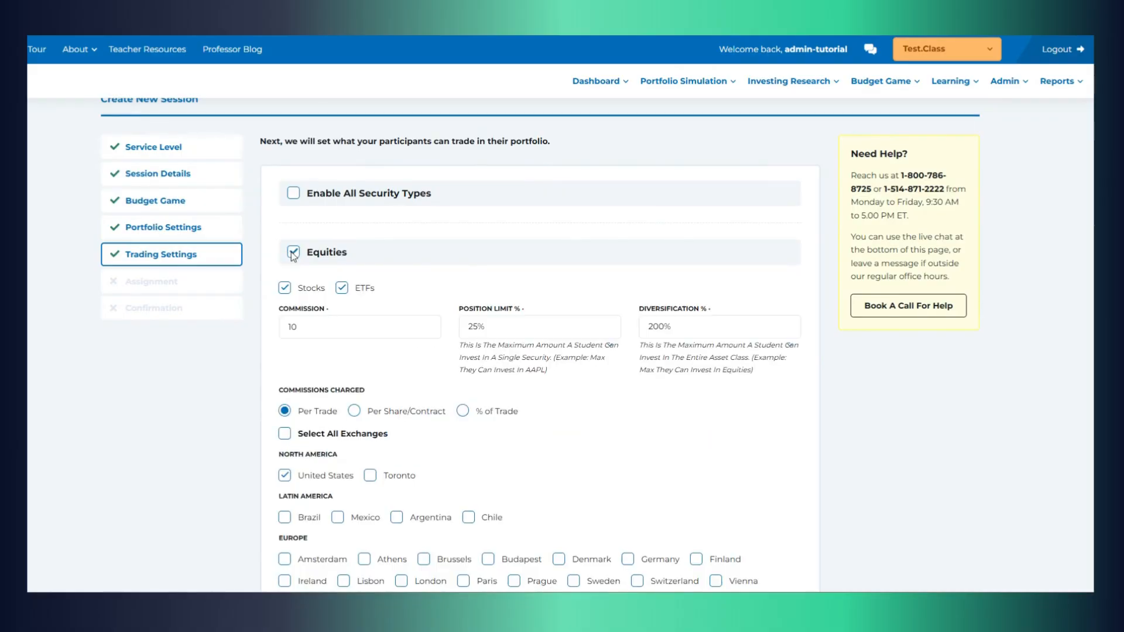
{"action": "scroll", "coordinate": [803, 360], "scroll_direction": "down", "scroll_amount": 3}
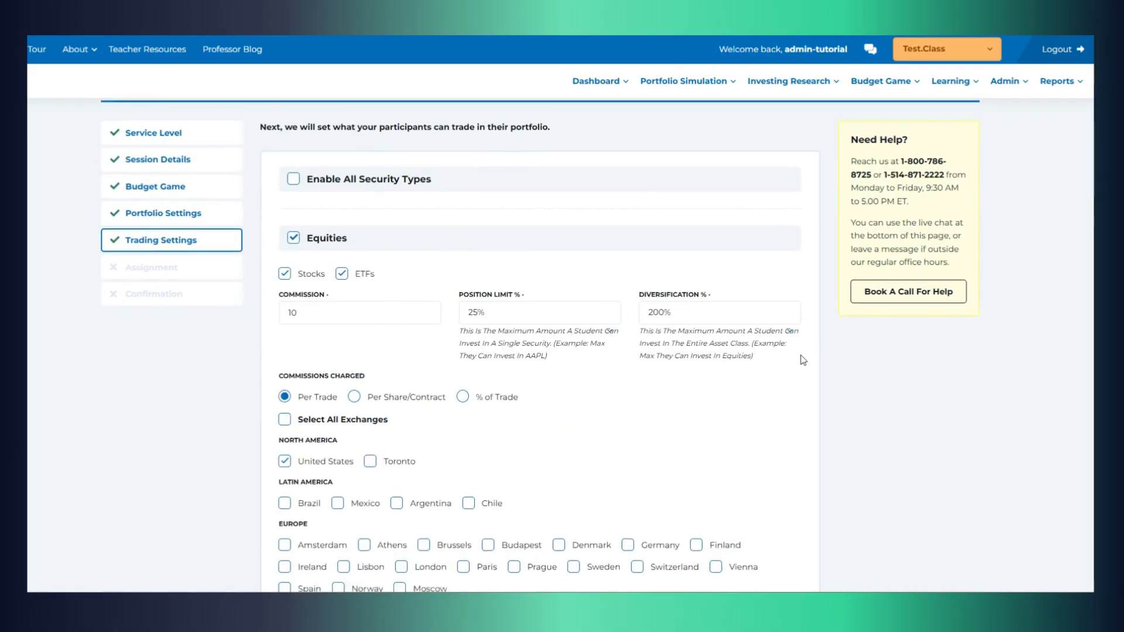
{"action": "scroll", "coordinate": [803, 360], "scroll_direction": "down", "scroll_amount": 1}
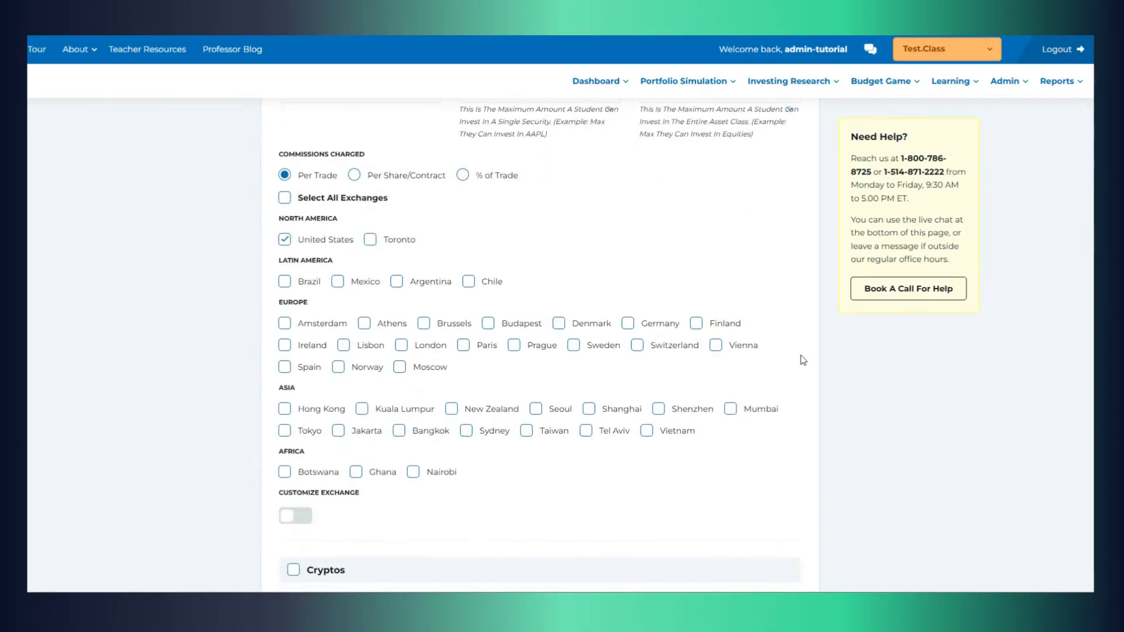
{"action": "left_click", "coordinate": [285, 198]}
- Turn on the Customize Exchange option for equities and check the remaining trading settings
{"action": "scroll", "coordinate": [287, 234], "scroll_direction": "down", "scroll_amount": 4}
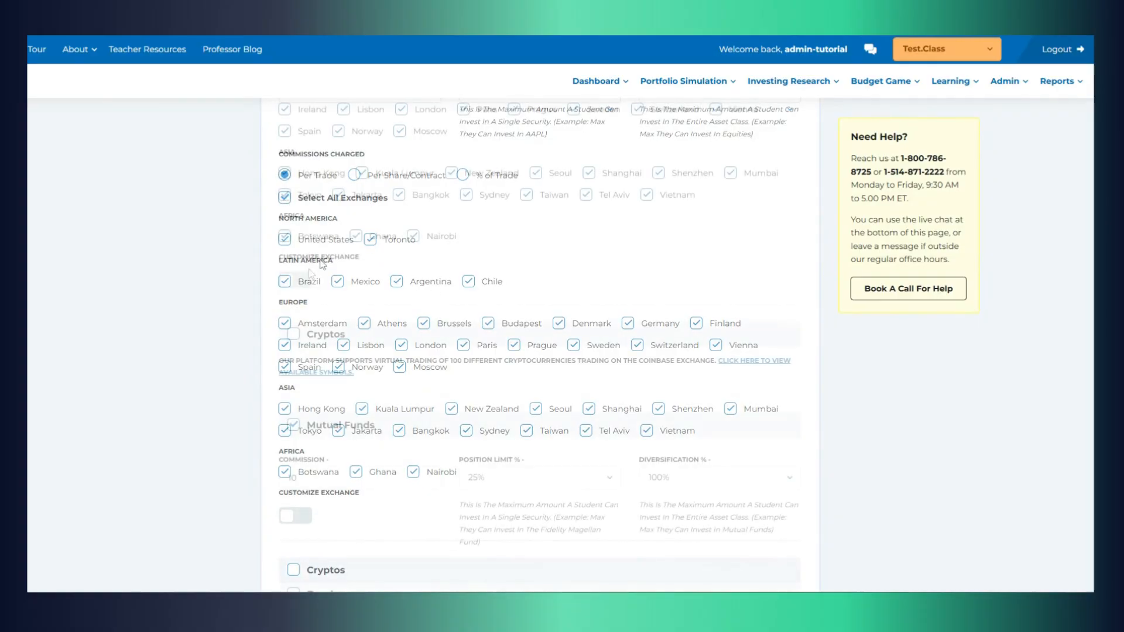
{"action": "left_click", "coordinate": [291, 281]}
{"action": "scroll", "coordinate": [291, 281], "scroll_direction": "down", "scroll_amount": 2}
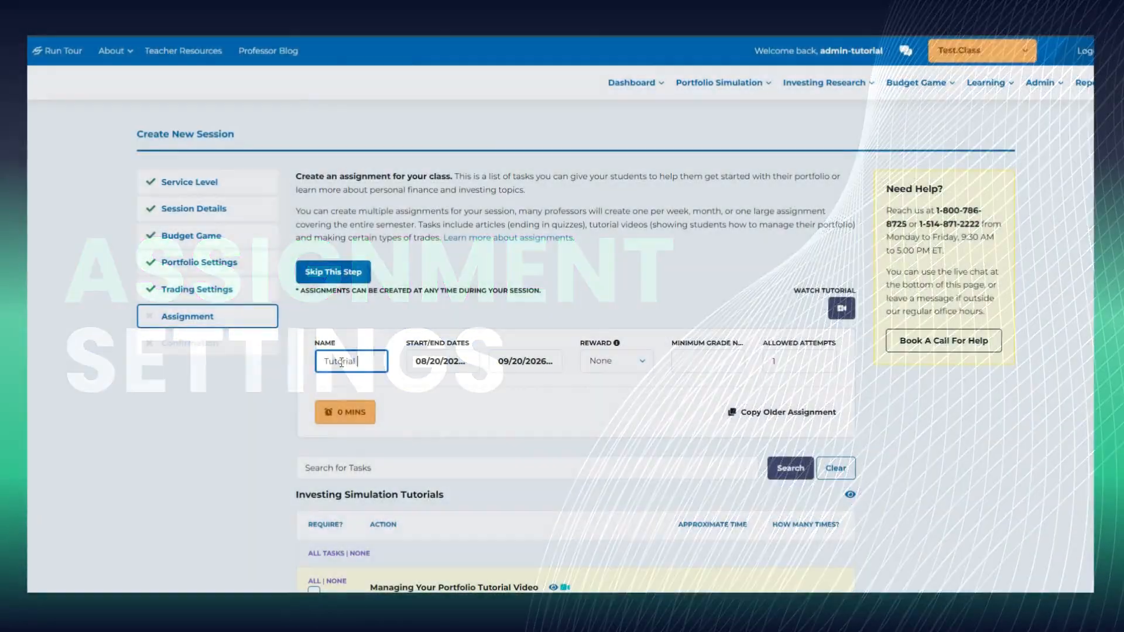
- Name the assignment Tutorial Videos and require all tasks in the Investing Simulation Tutorials section
{"action": "type", "text": "deos"}
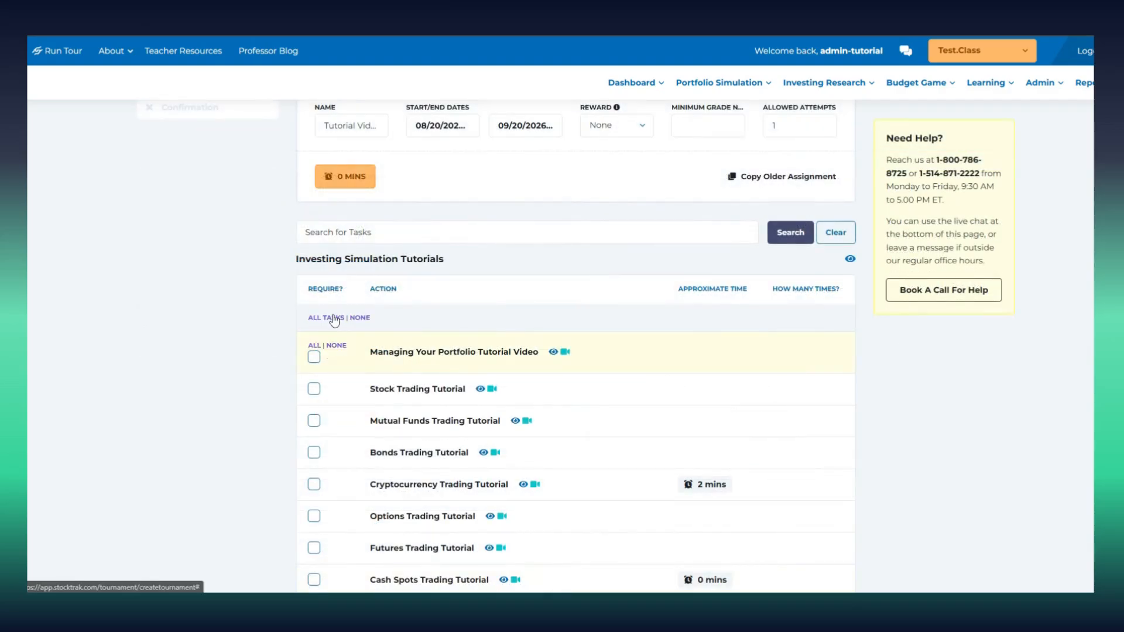
{"action": "left_click", "coordinate": [326, 317]}
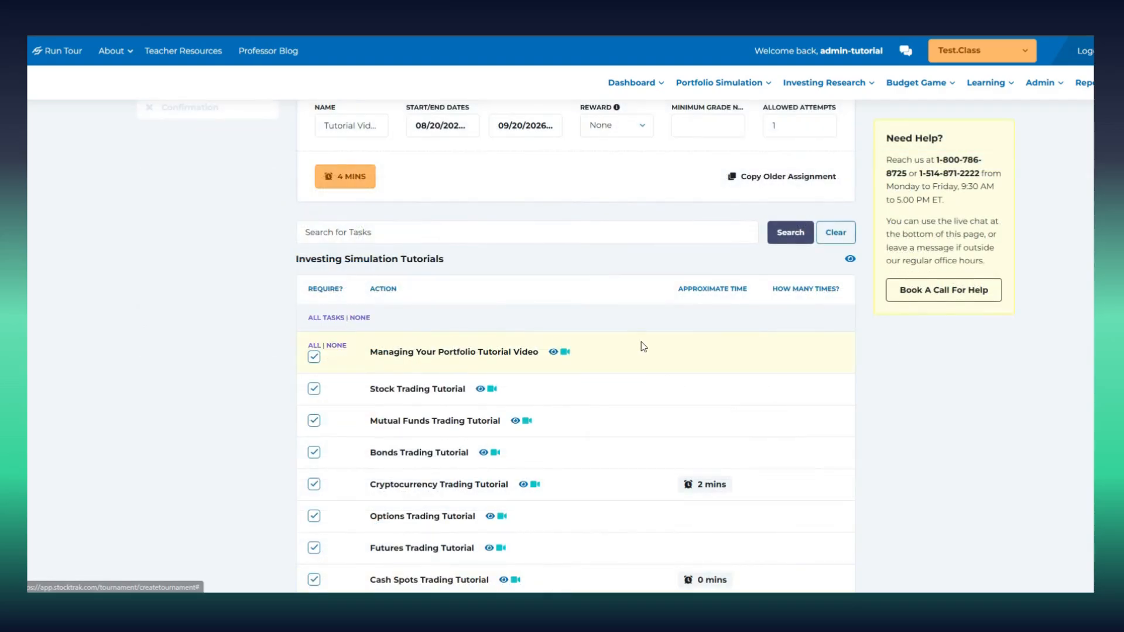
- Expand the Beginner Investing Lessons task list to view its lessons, and collapse it again
{"action": "left_click", "coordinate": [815, 197]}
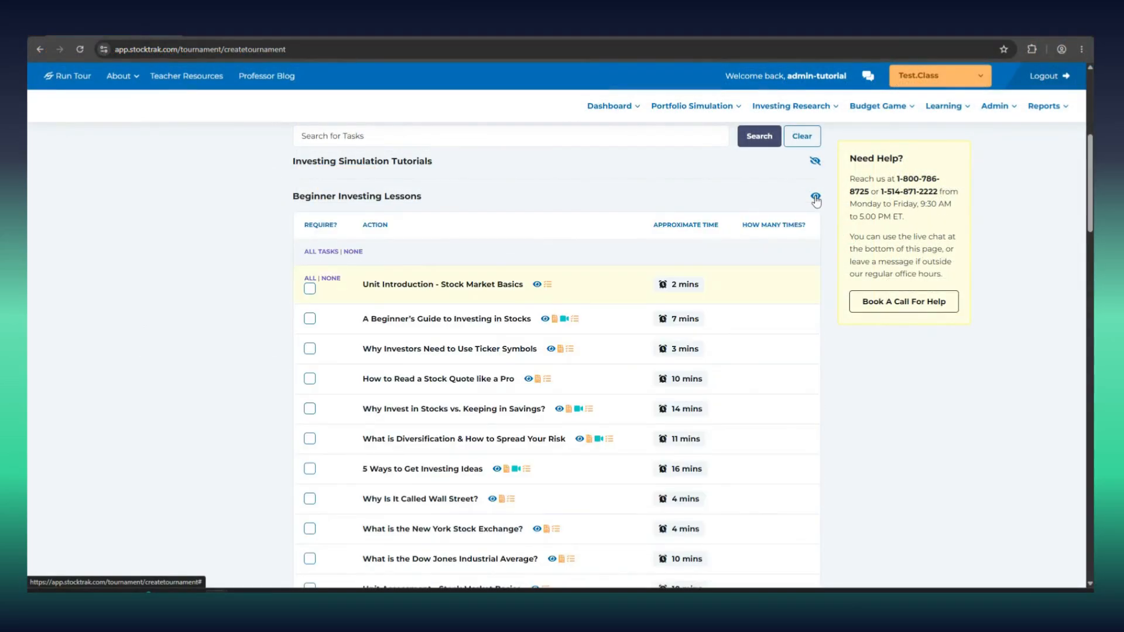
{"action": "left_click", "coordinate": [815, 197]}
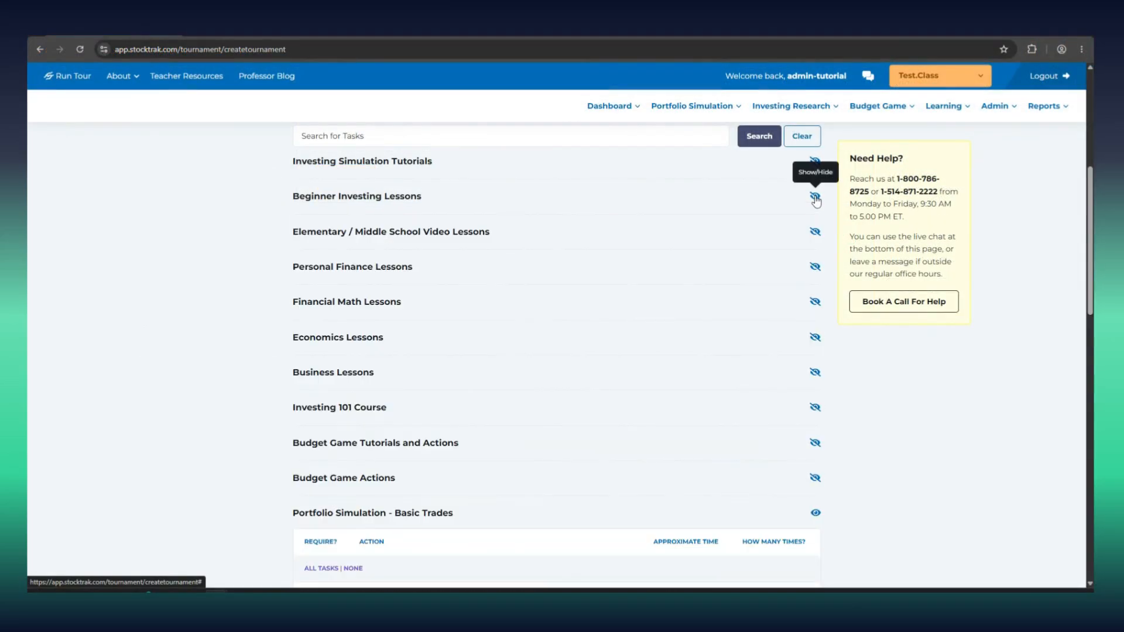